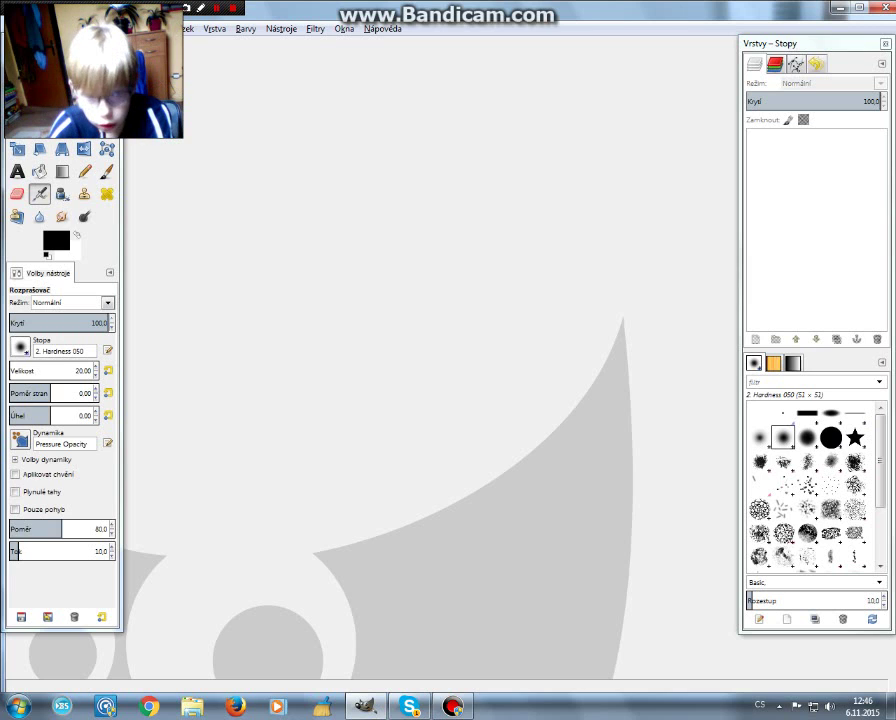
Create a new blank white image with the default size and a single Background layer.
click(20, 28)
click(40, 47)
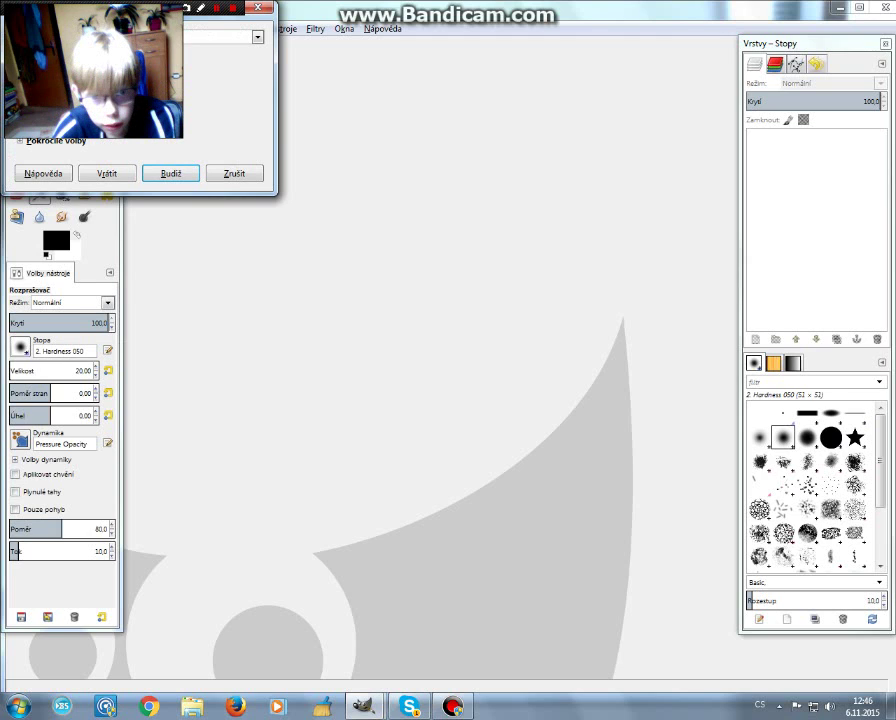
click(130, 95)
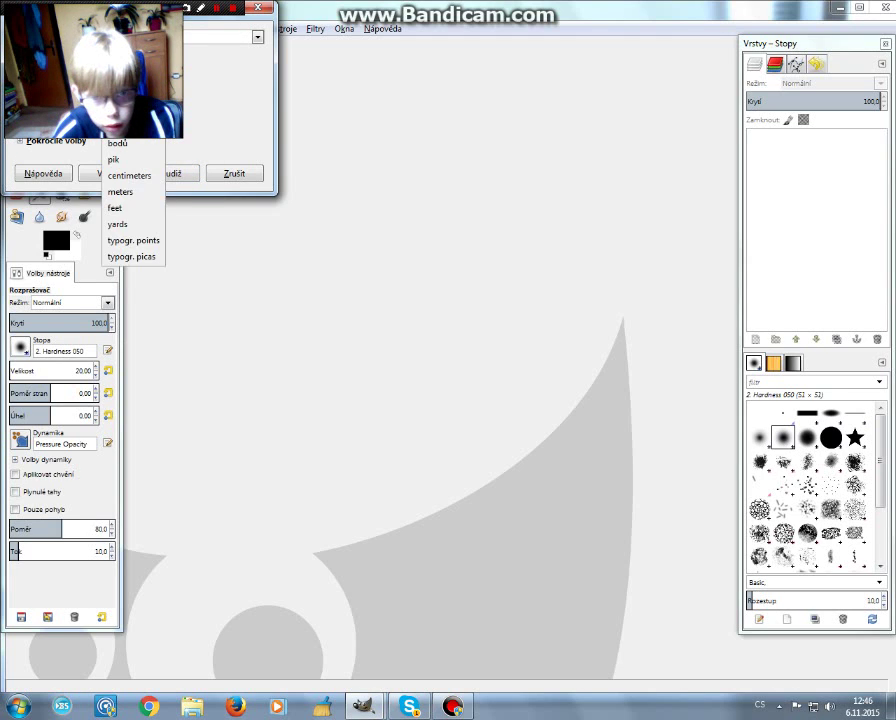
click(130, 110)
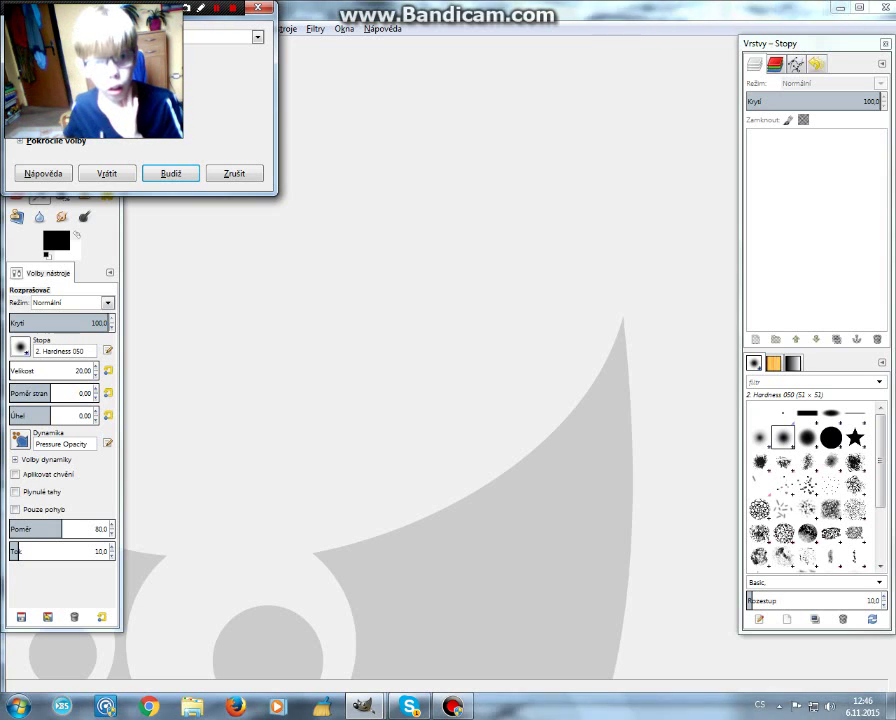
key(Return)
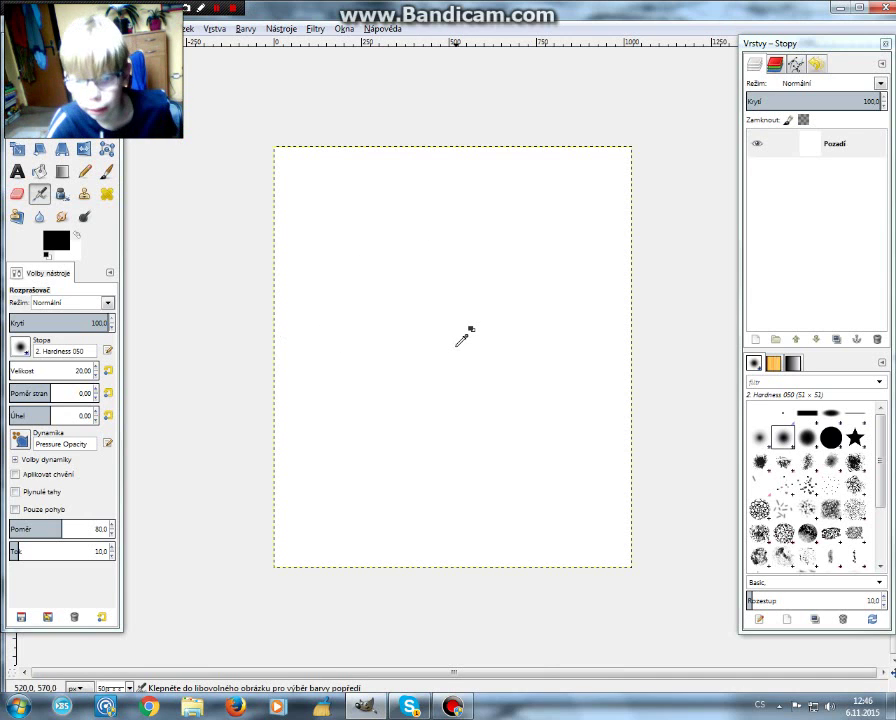
Paint a black looping figure-eight scribble with the Paintbrush in the canvas's upper-left.
ctrl+scroll(462, 338, up, 2)
ctrl+scroll(462, 338, down, 2)
ctrl+scroll(462, 338, down, 2)
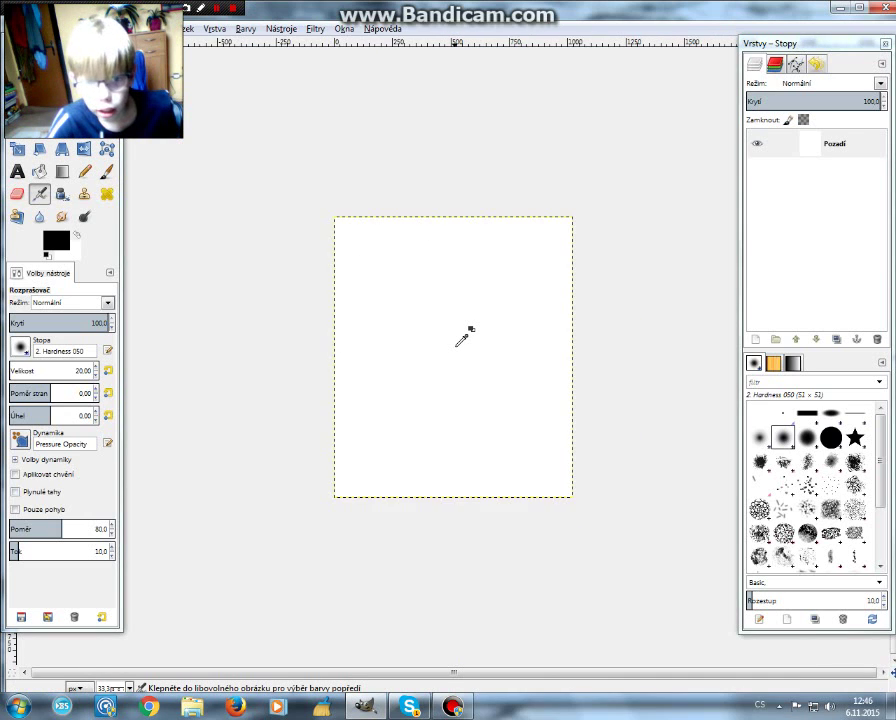
ctrl+scroll(462, 338, up, 1)
ctrl+scroll(462, 338, up, 1)
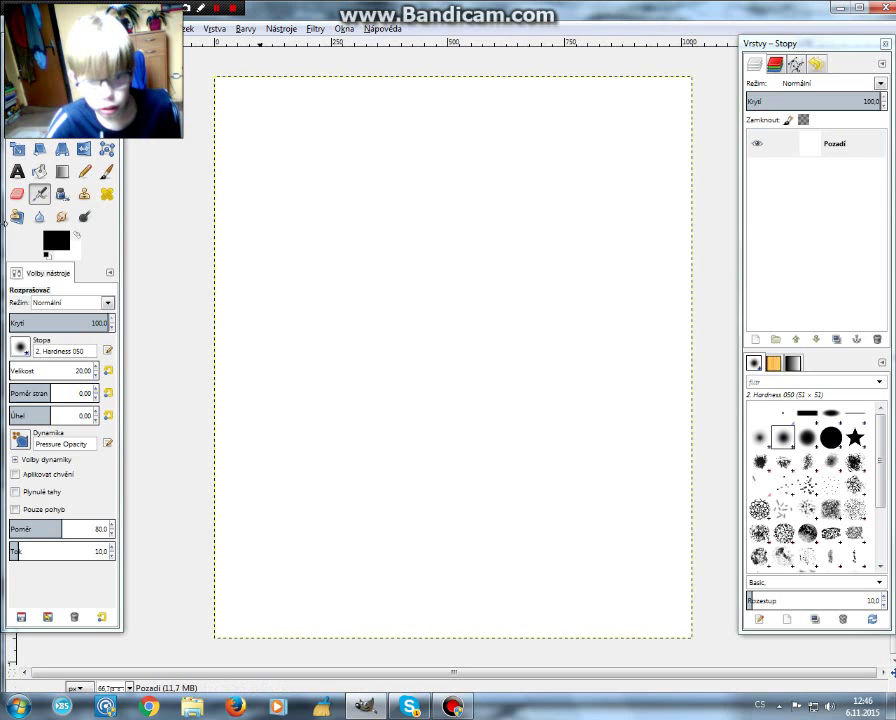
click(106, 171)
mouse_move(352, 234)
mouse_down()
mouse_move(320, 322)
mouse_move(333, 242)
mouse_up()
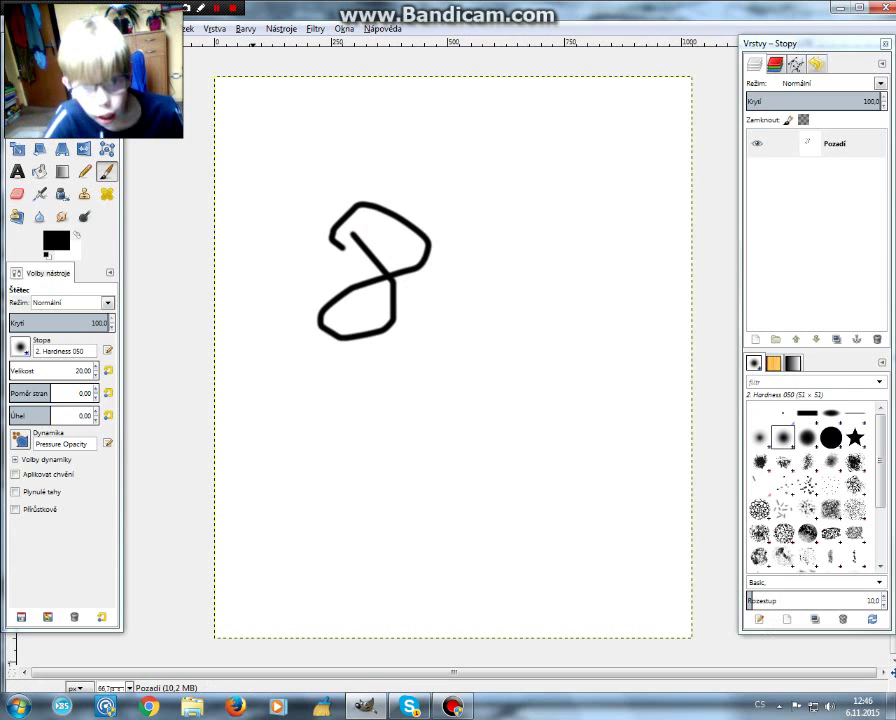
click(20, 28)
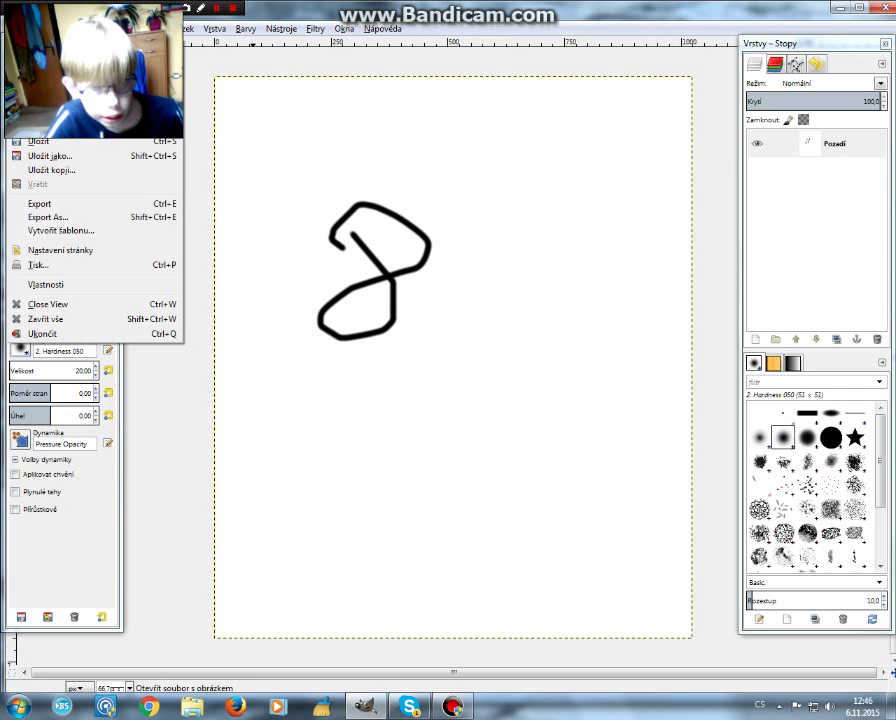
Open IMG_4332.JPG, then close the scribble image and discard its changes.
click(75, 81)
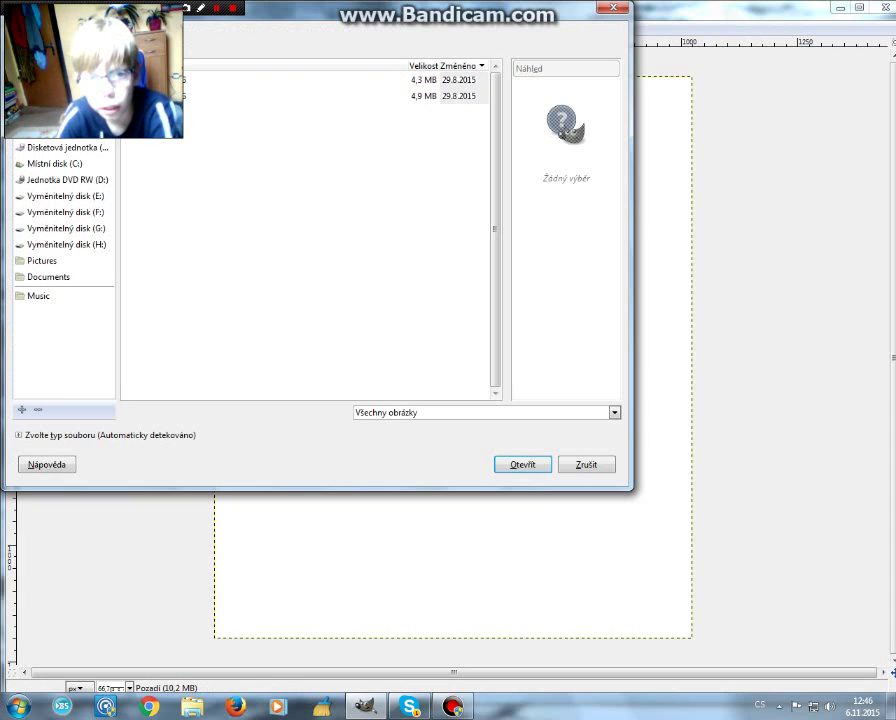
click(160, 96)
click(512, 468)
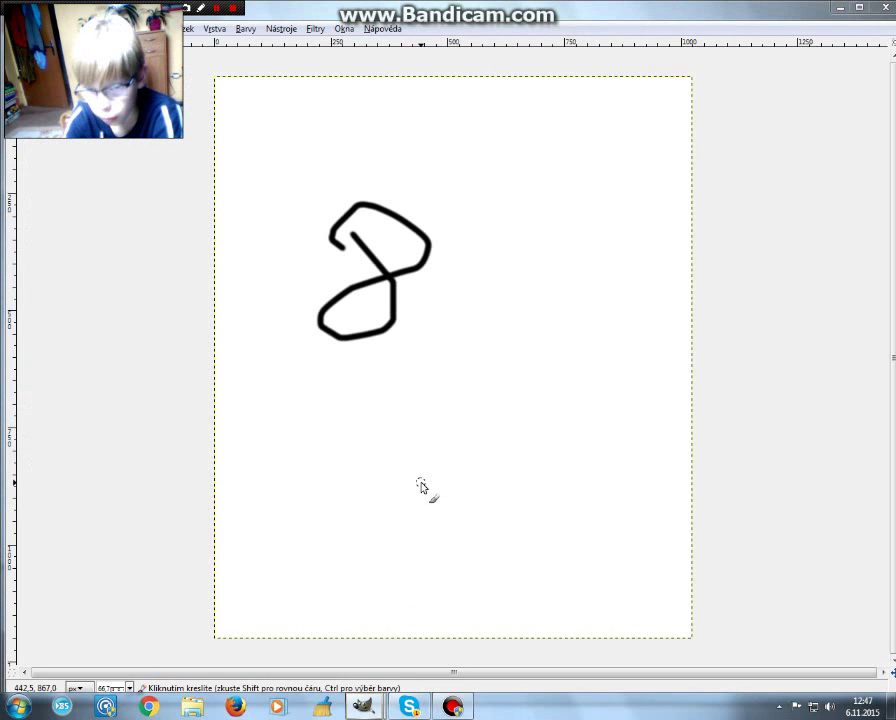
click(884, 8)
click(480, 434)
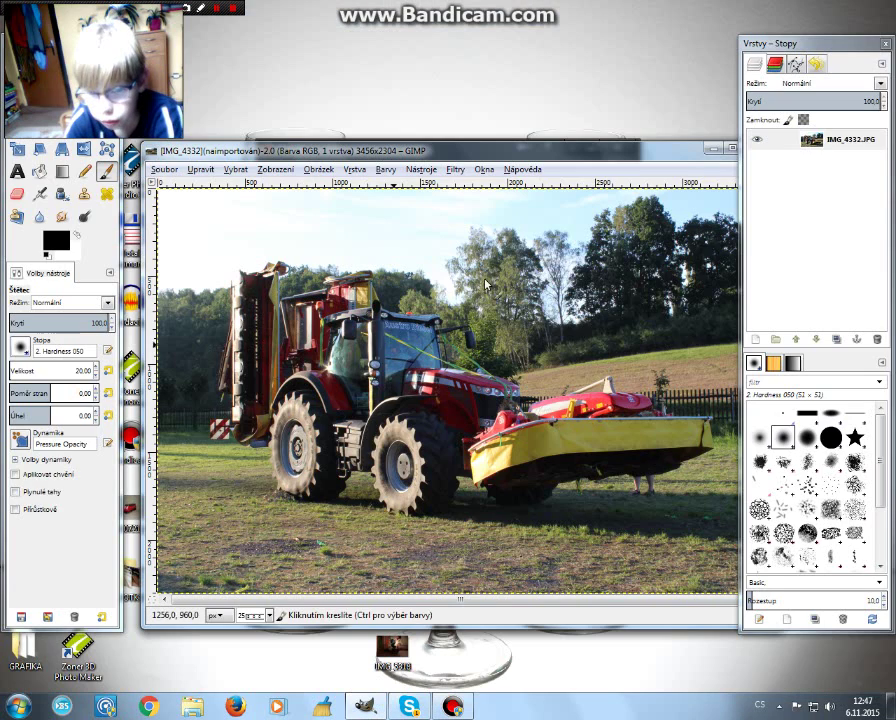
Maximize the IMG_4332.JPG window, zoom in and out, and toggle the side panels.
double_click(515, 150)
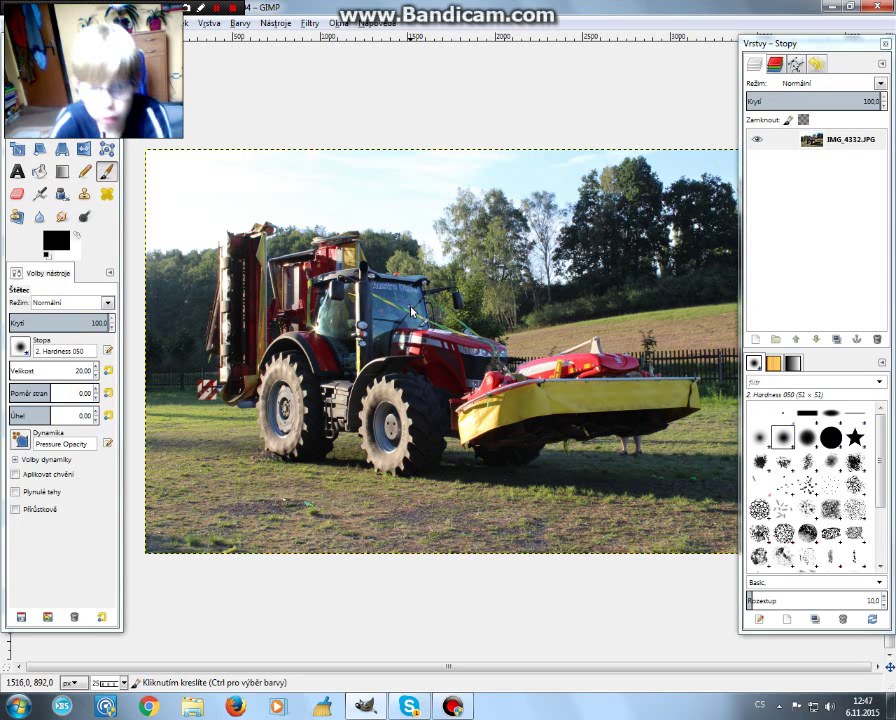
scroll(612, 368, up, 5)
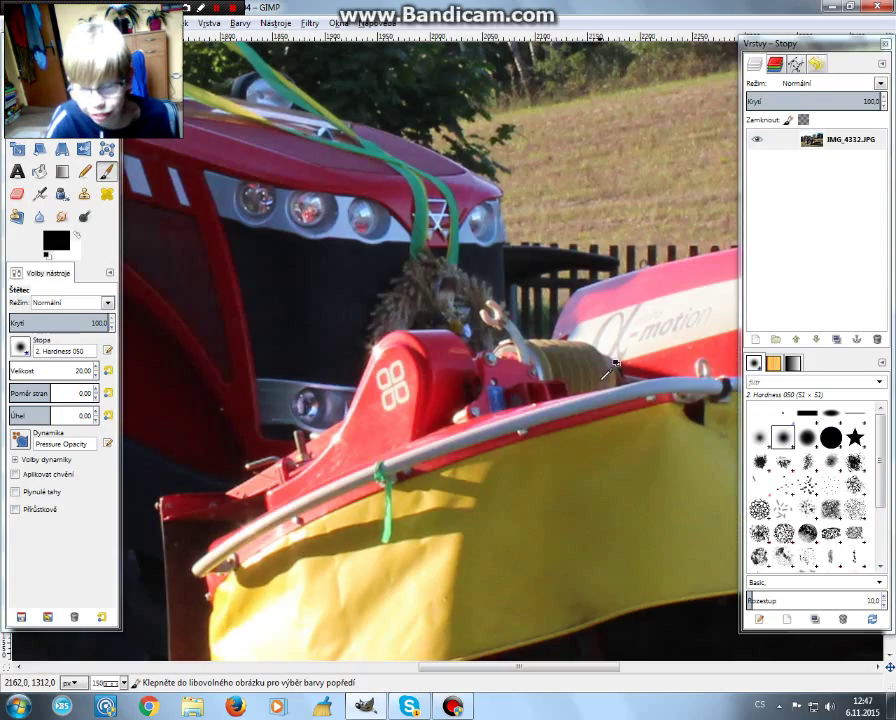
scroll(366, 216, up, 2)
scroll(350, 180, up, 1)
scroll(350, 180, down, 2)
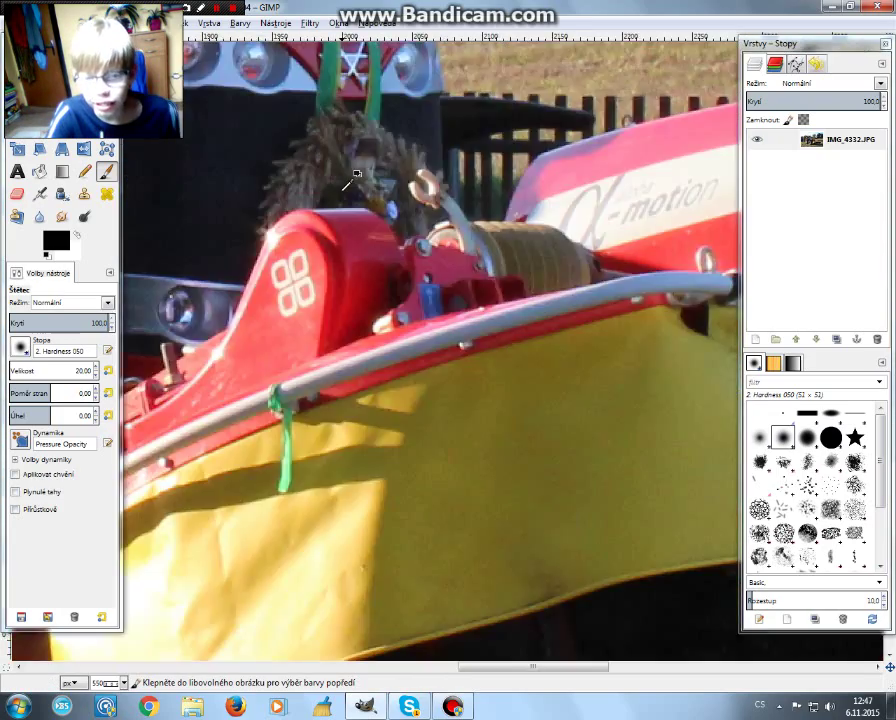
scroll(350, 180, down, 3)
scroll(358, 200, down, 5)
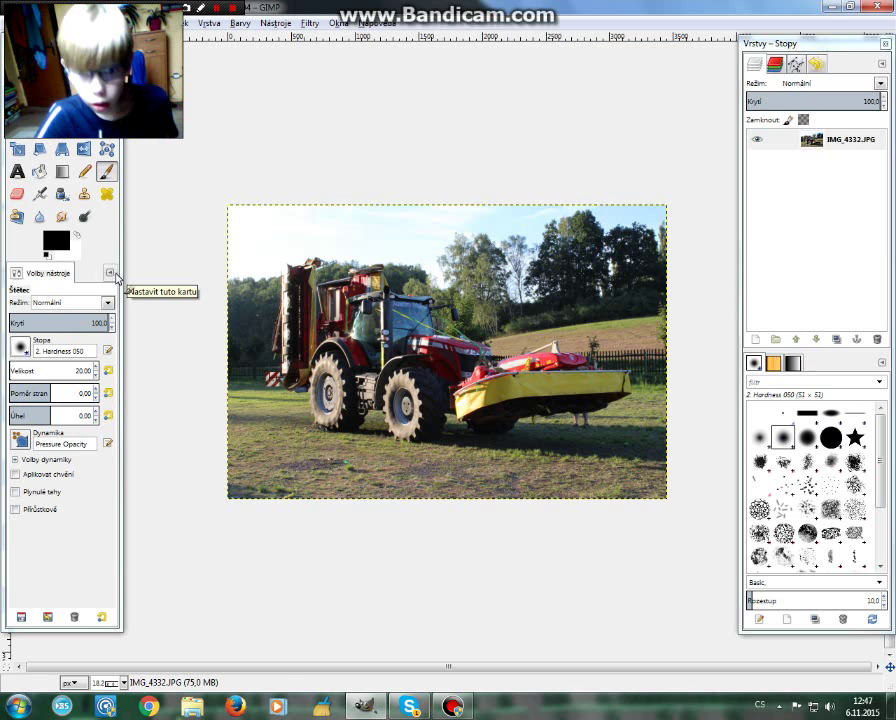
key(Tab)
key(Tab)
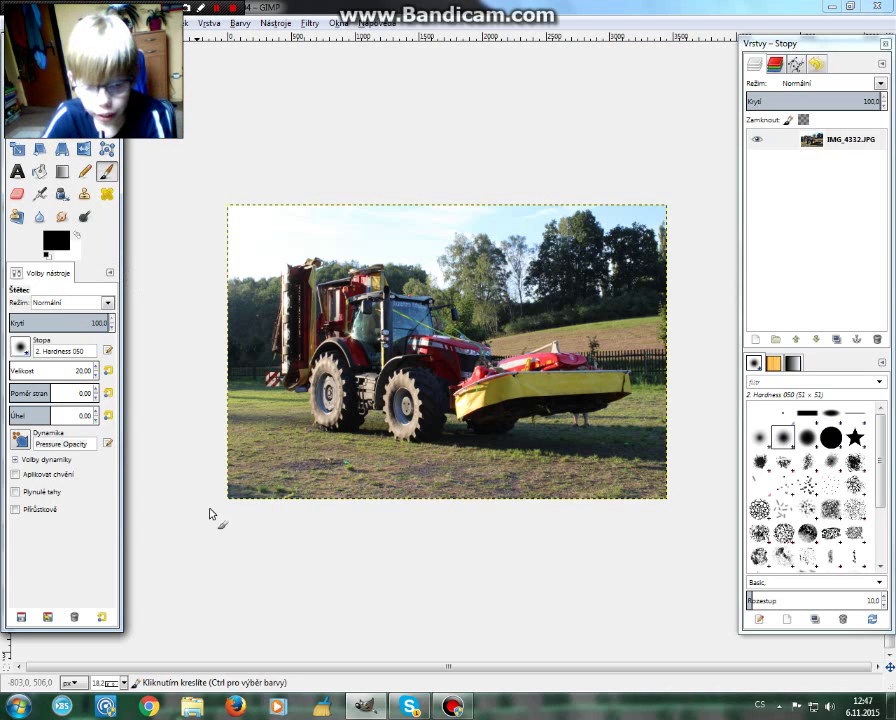
Apply a Lens Flare to the tractor photo, centred at X 3093, Y 294.
click(310, 24)
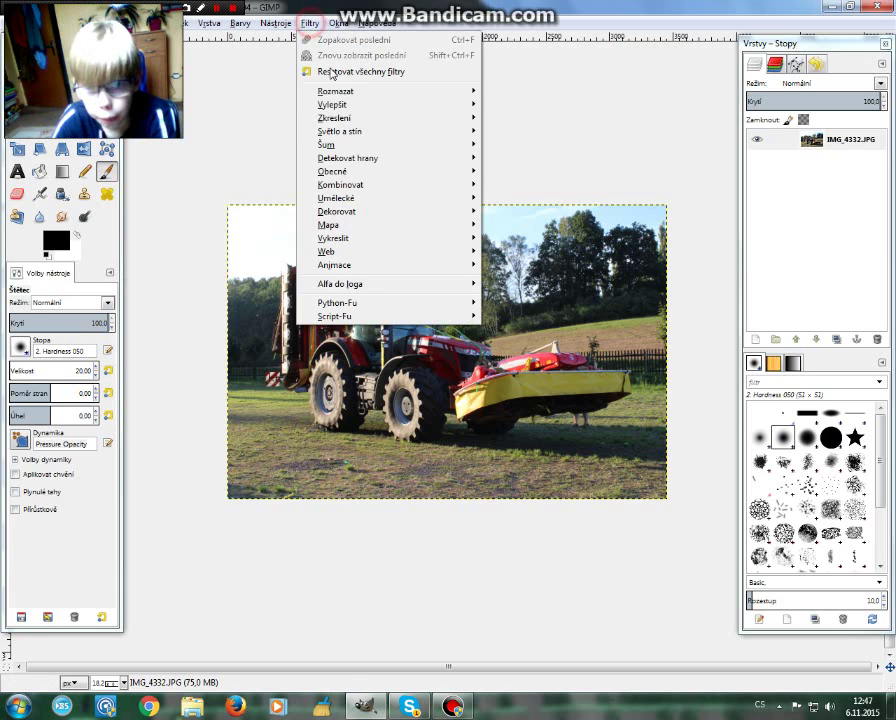
mouse_move(340, 131)
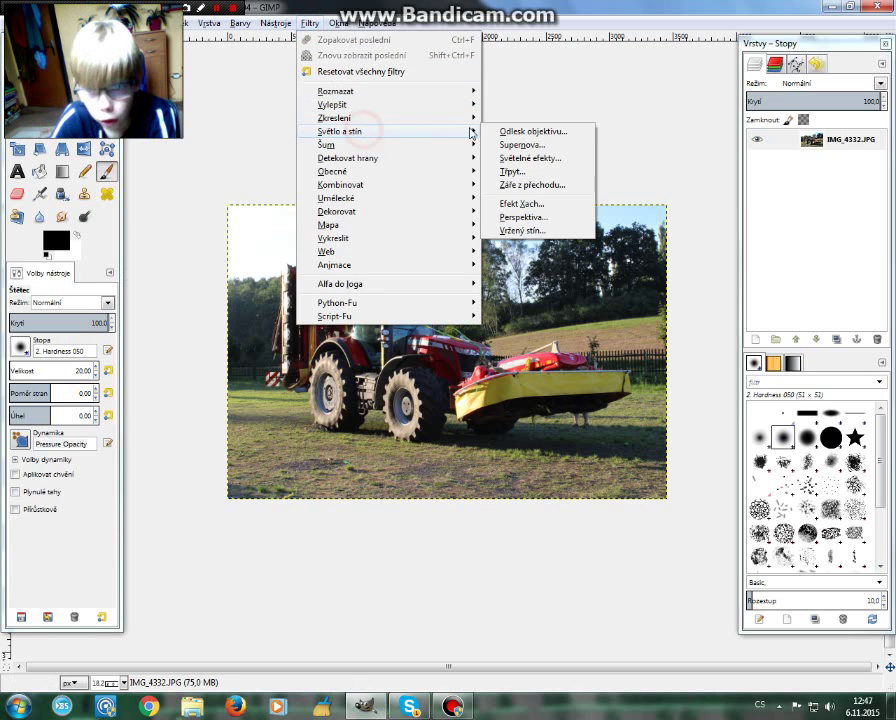
click(506, 131)
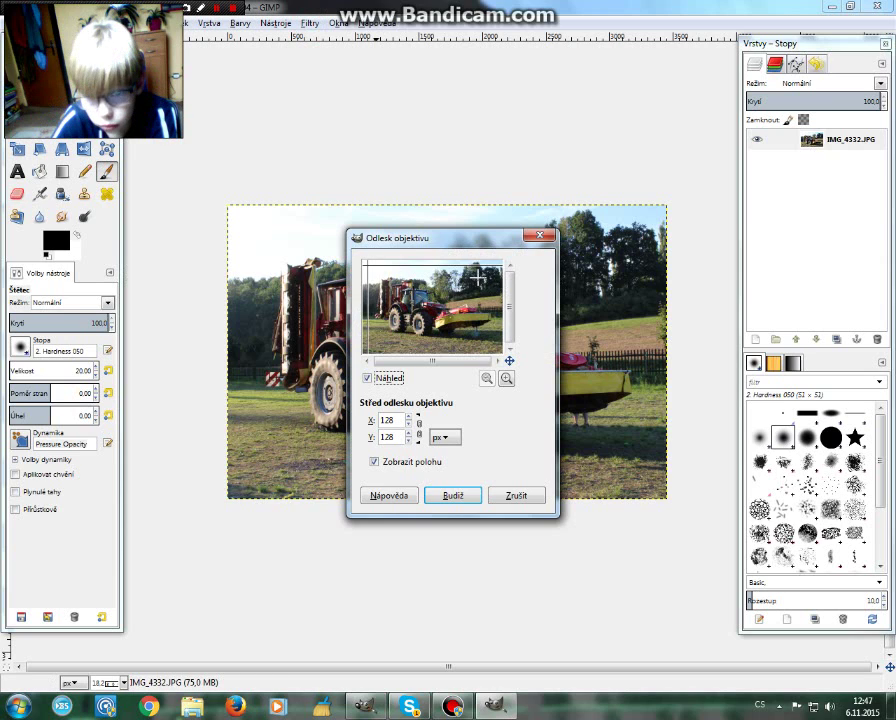
click(488, 273)
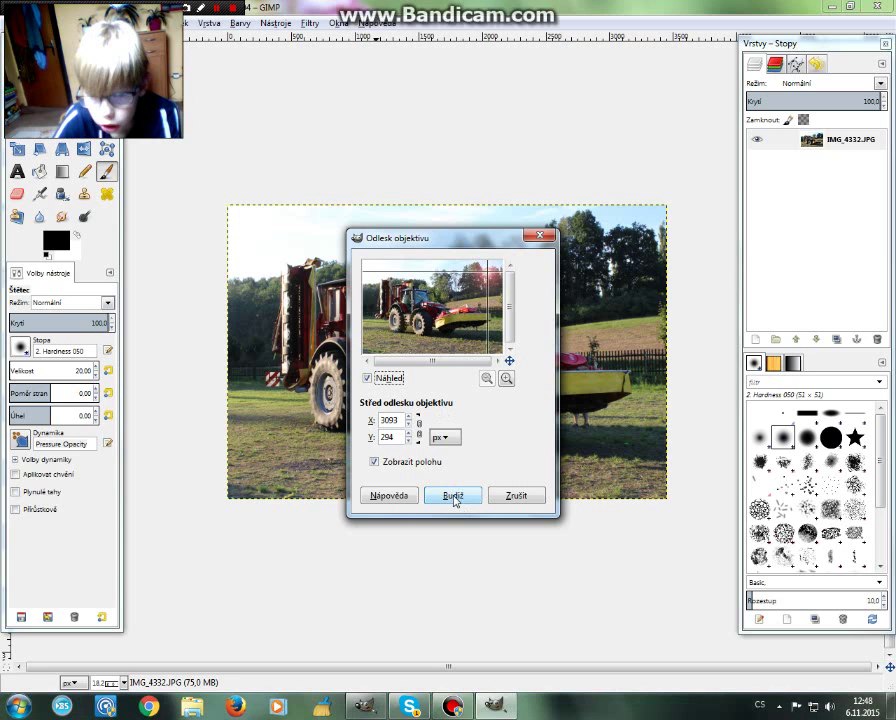
click(454, 497)
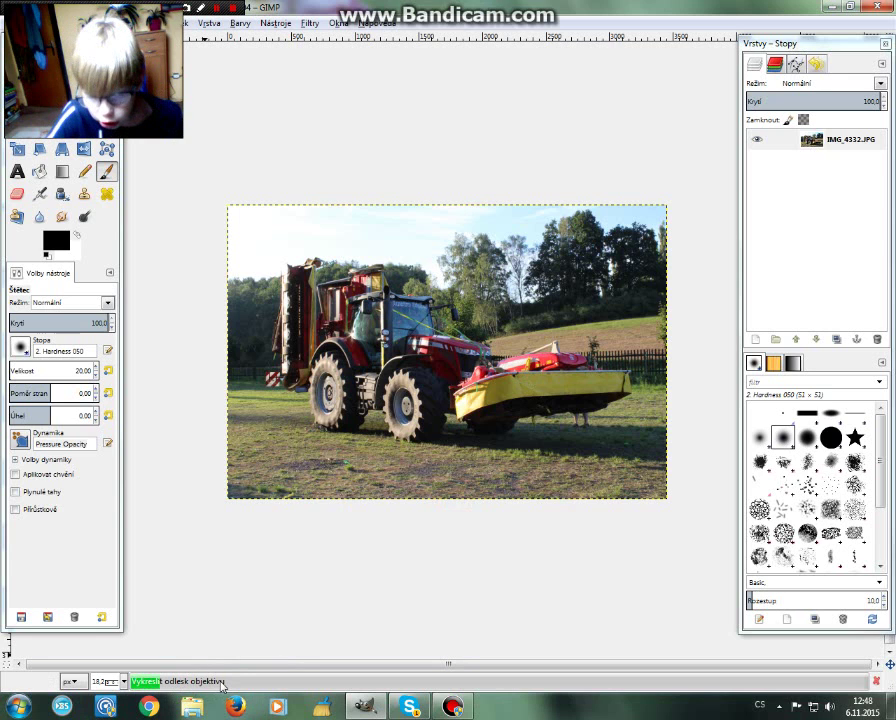
Zoom and scroll around the photo until the whole image shows at 25%.
scroll(376, 419, up, 6)
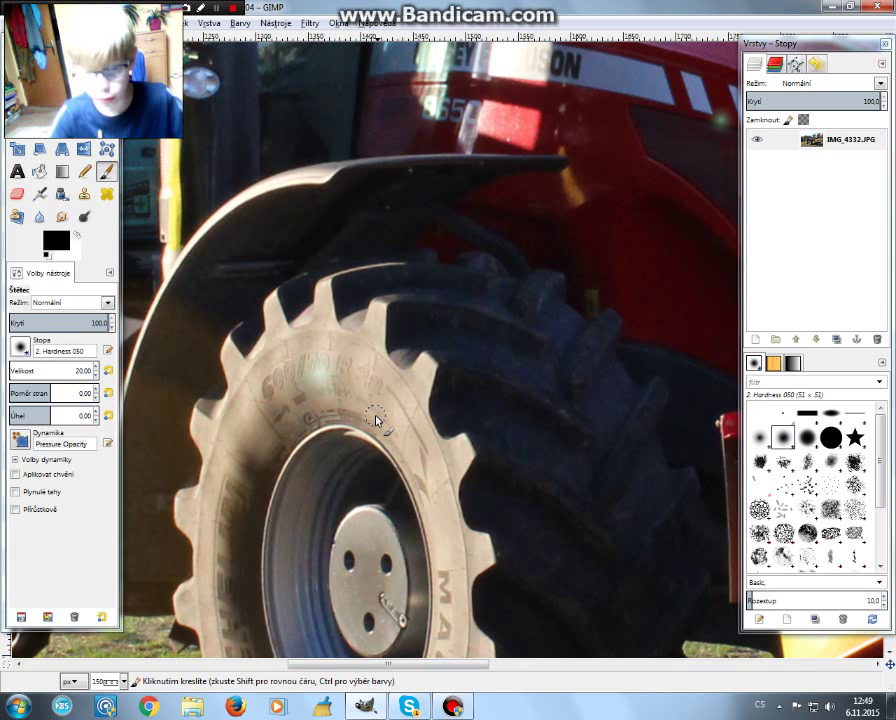
scroll(390, 380, down, 1)
scroll(390, 378, down, 1)
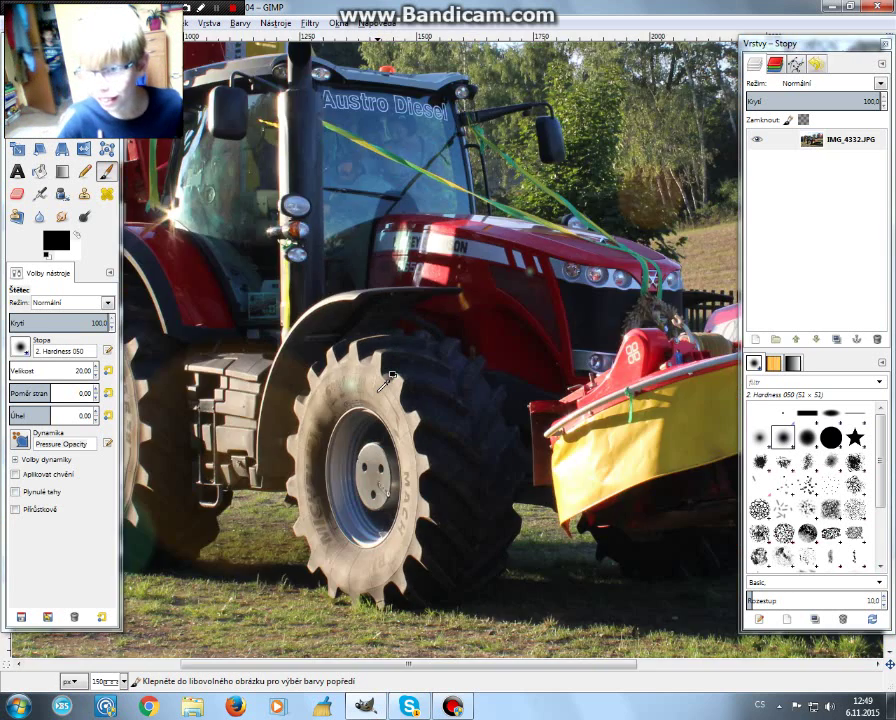
scroll(390, 378, down, 7)
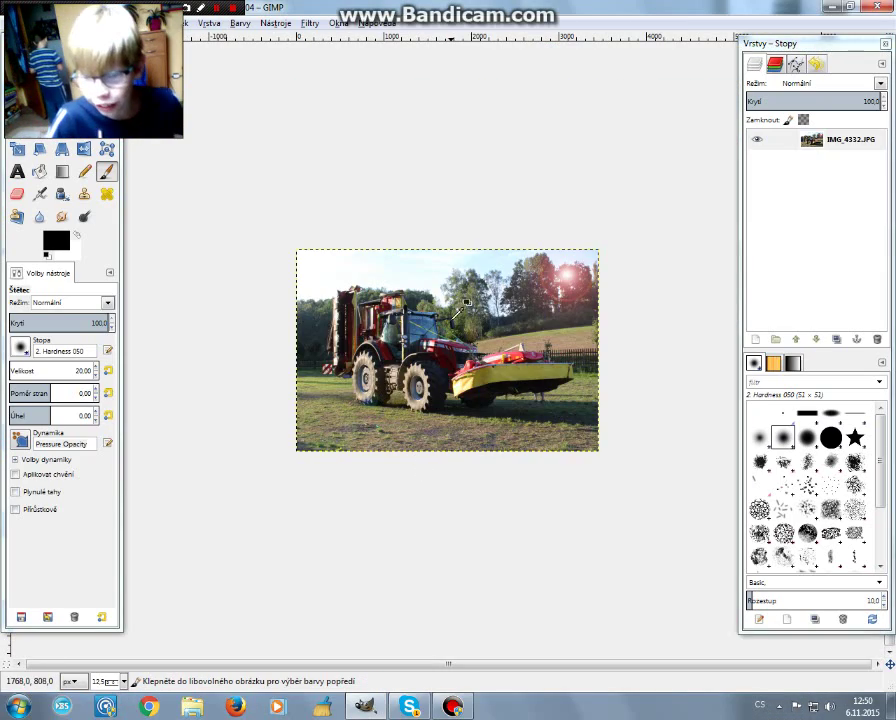
scroll(464, 296, up, 2)
scroll(465, 302, up, 1)
scroll(465, 302, down, 1)
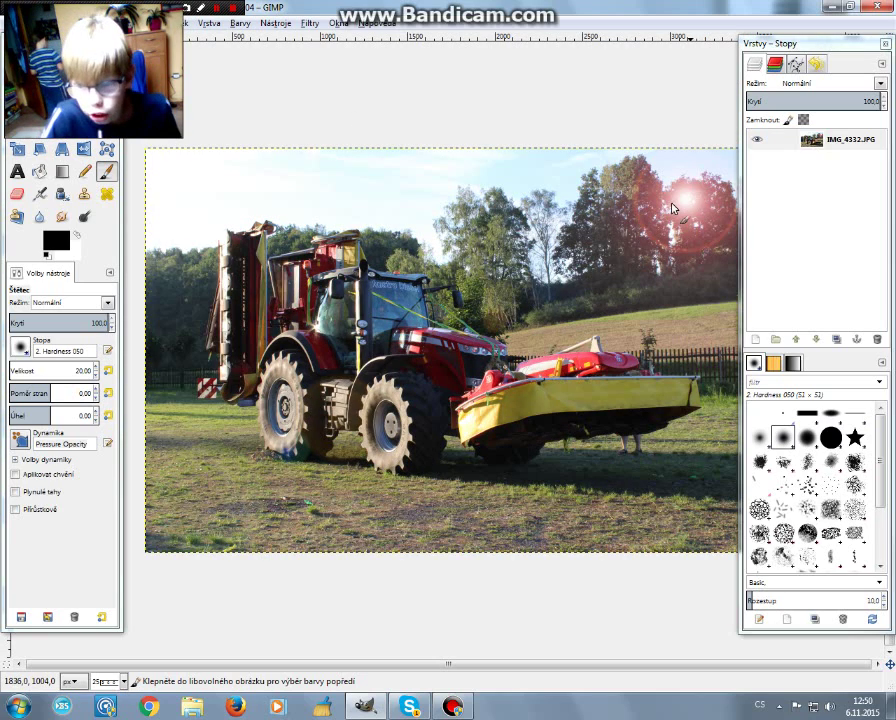
scroll(725, 185, up, 2)
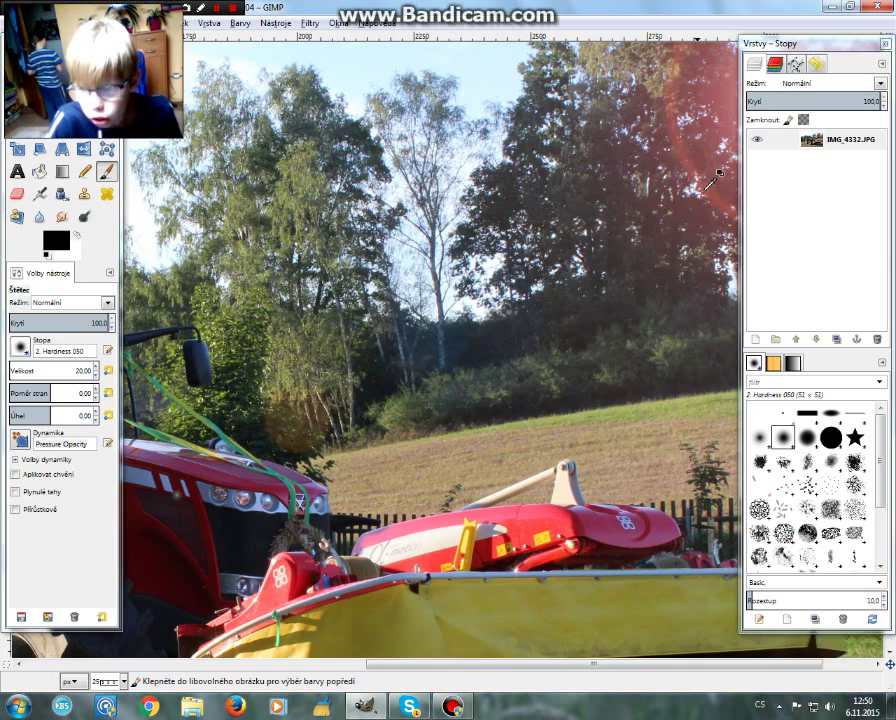
scroll(680, 190, left, 3)
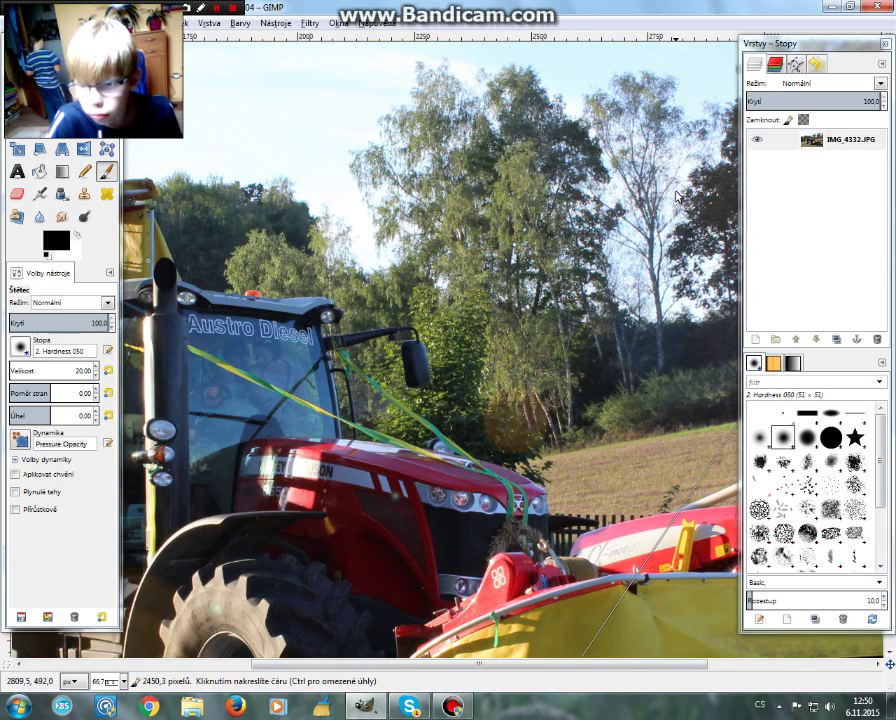
scroll(676, 195, right, 3)
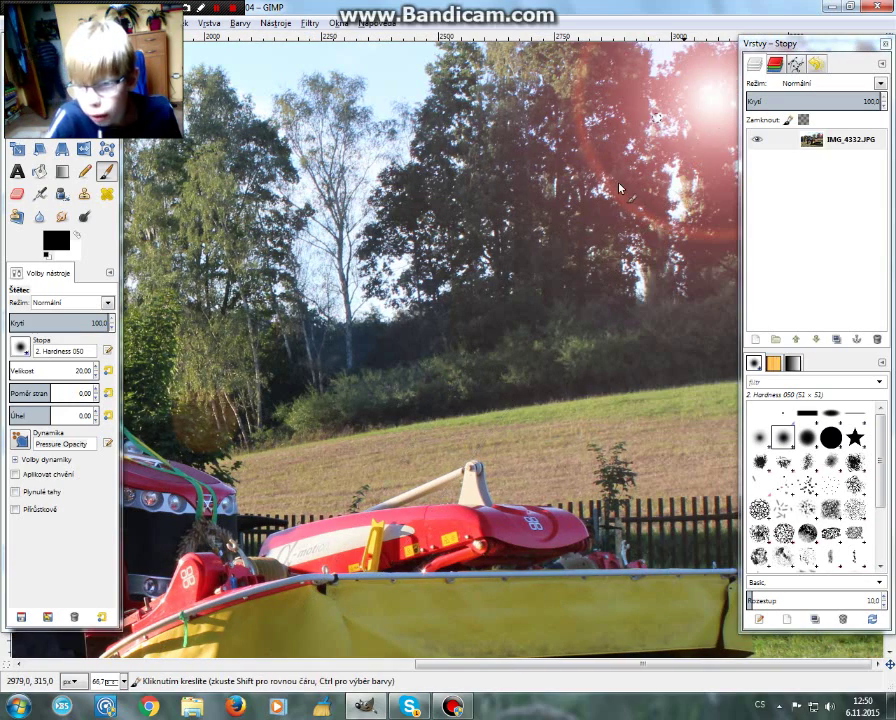
ctrl+scroll(556, 214, down, 1)
ctrl+scroll(540, 240, down, 1)
ctrl+scroll(527, 275, down, 2)
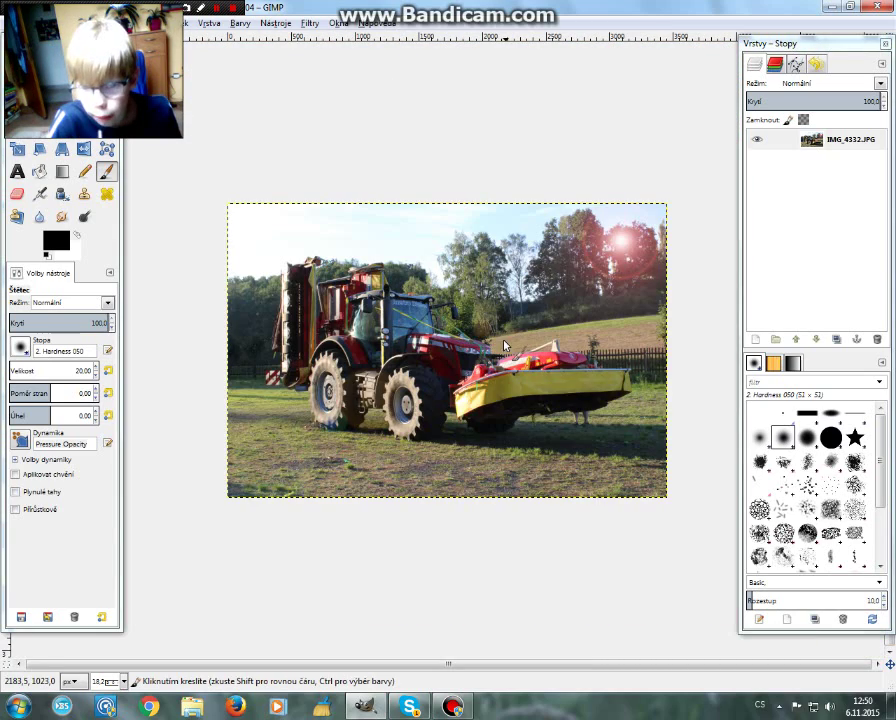
ctrl+scroll(505, 347, up, 1)
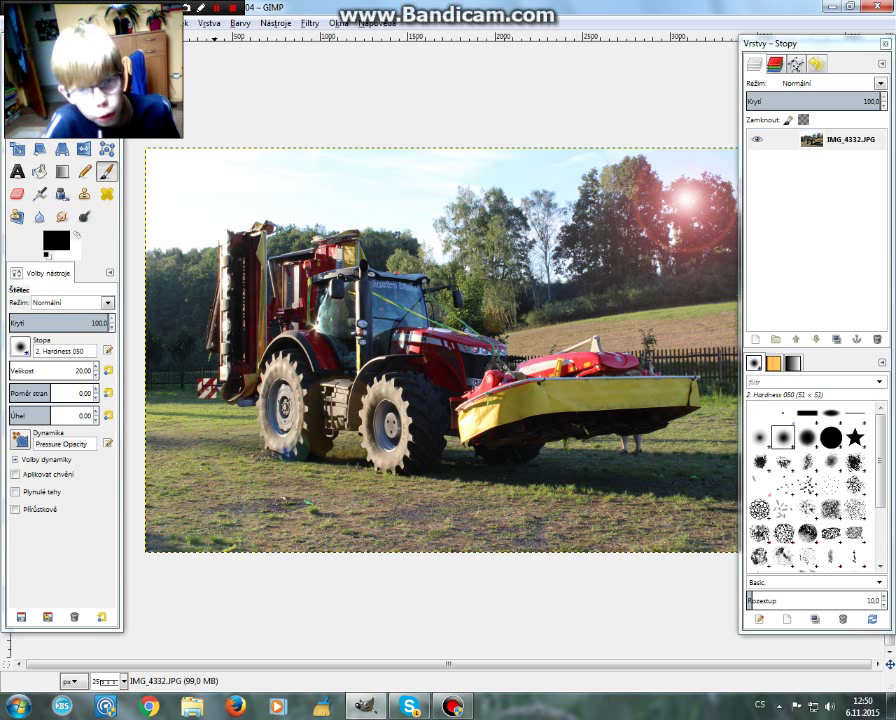
Zoom in on the Austro Diesel lettering and sample its light blue colour.
key(z)
drag(541, 215, 219, 480)
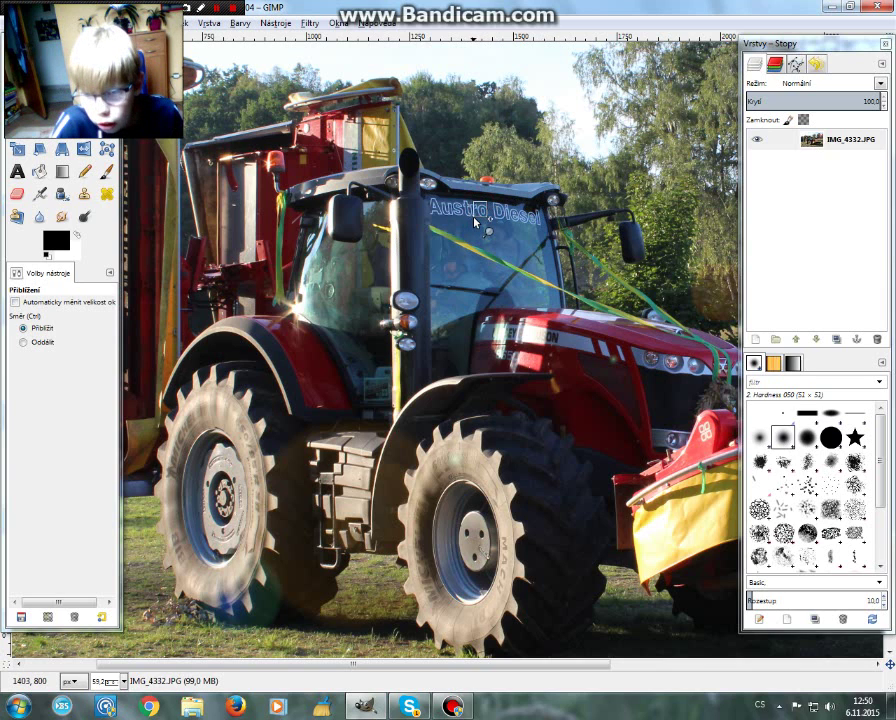
drag(475, 218, 484, 222)
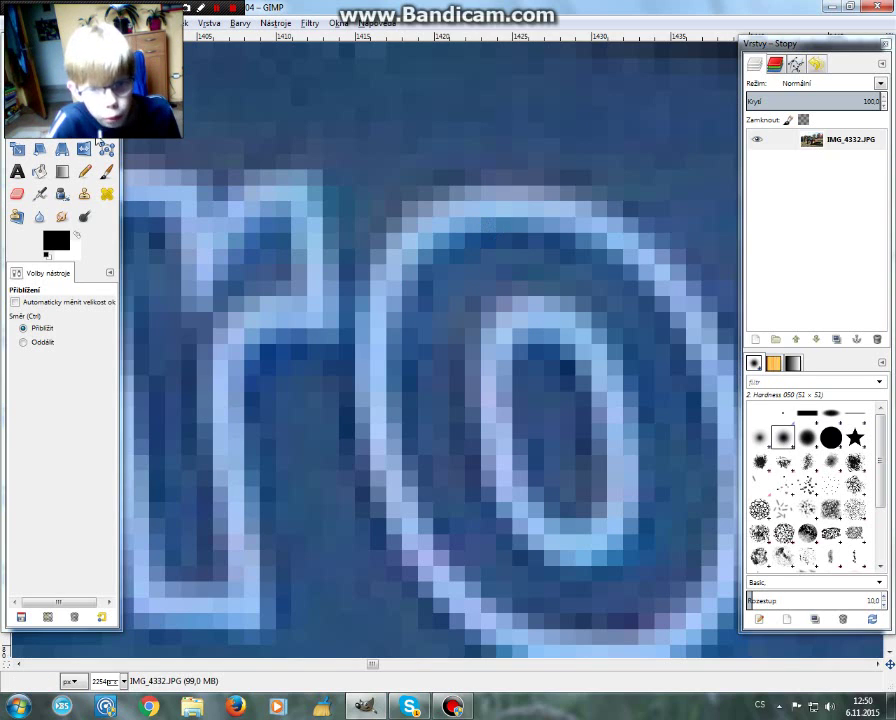
key(o)
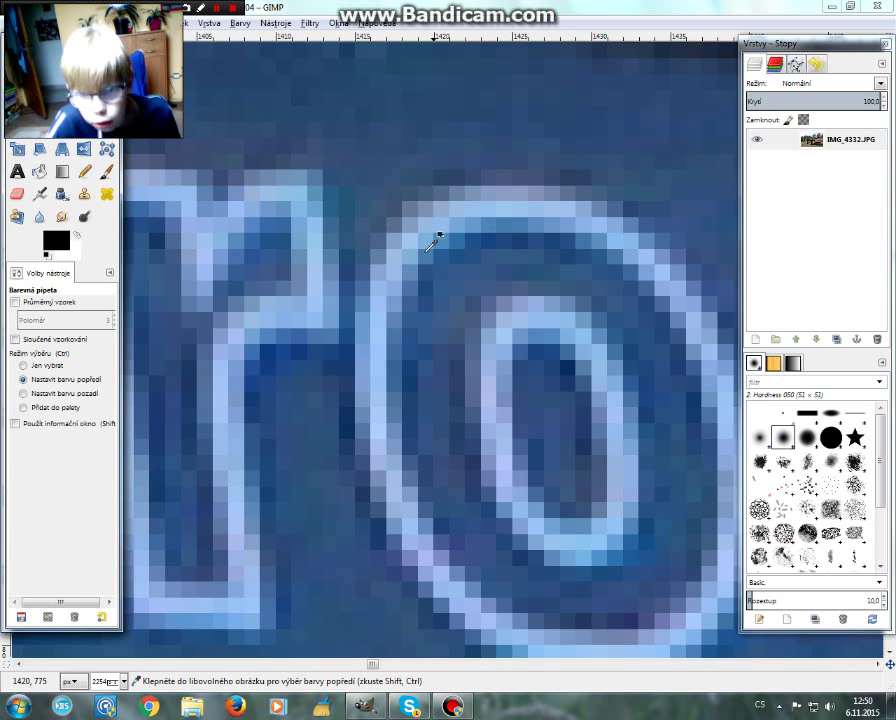
click(412, 240)
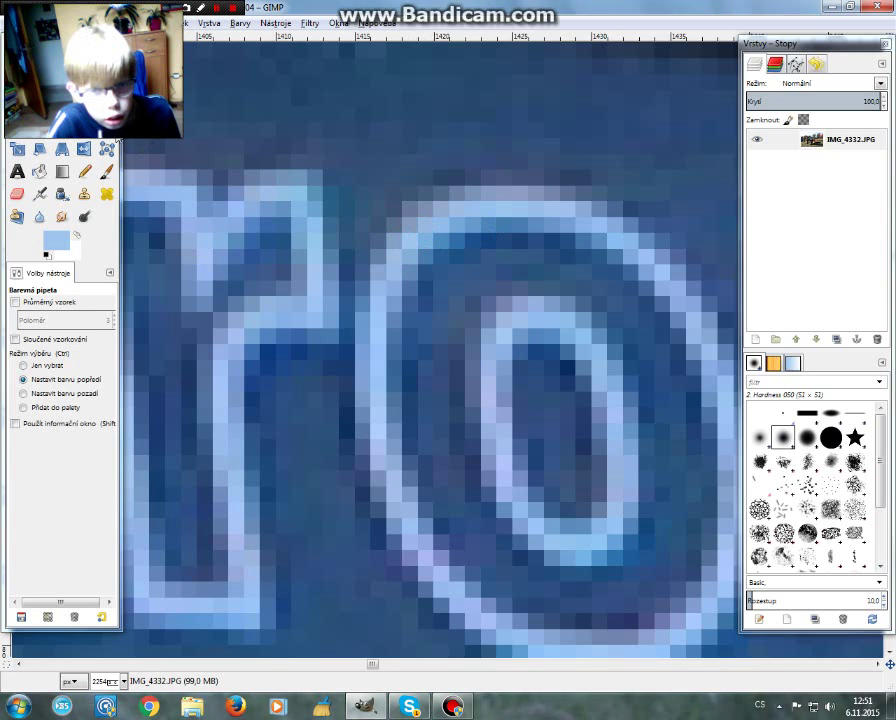
Paint light blue over the o with the Paintbrush reduced to size 4.
click(106, 171)
key(ctrl+shift+a)
drag(432, 270, 448, 296)
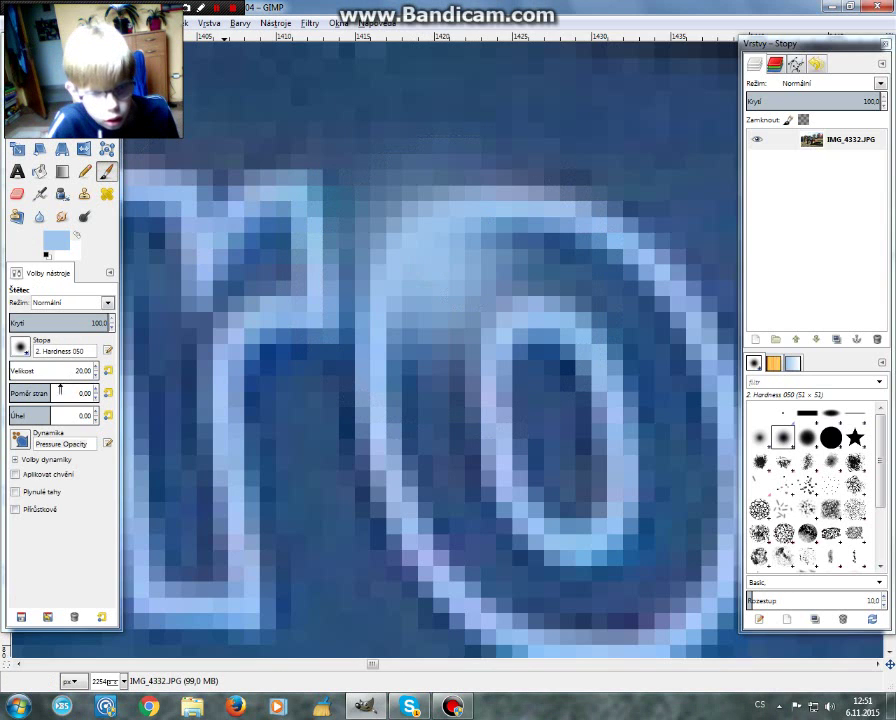
double_click(96, 374)
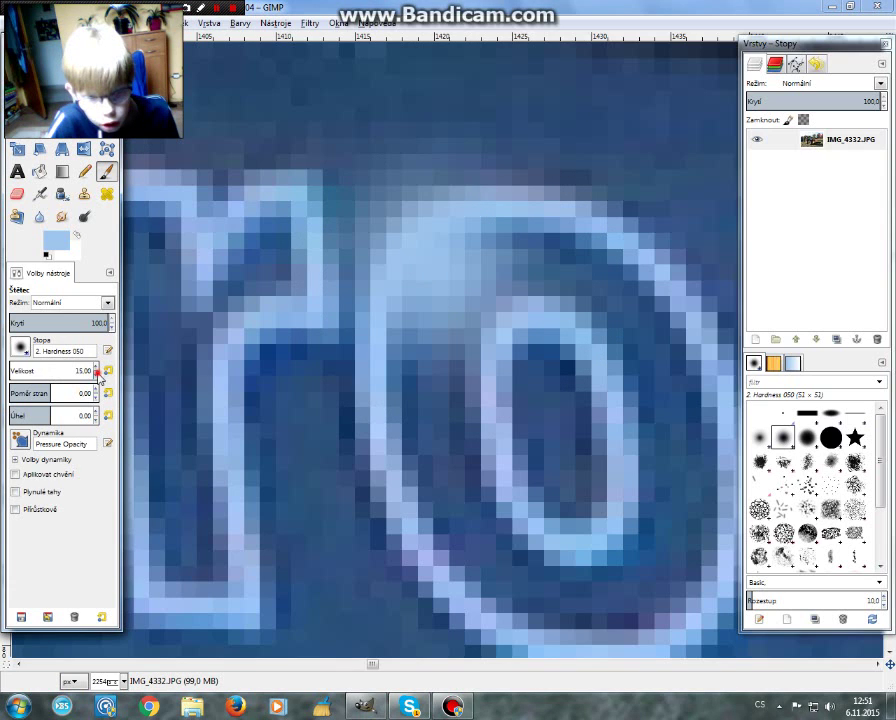
click(96, 374)
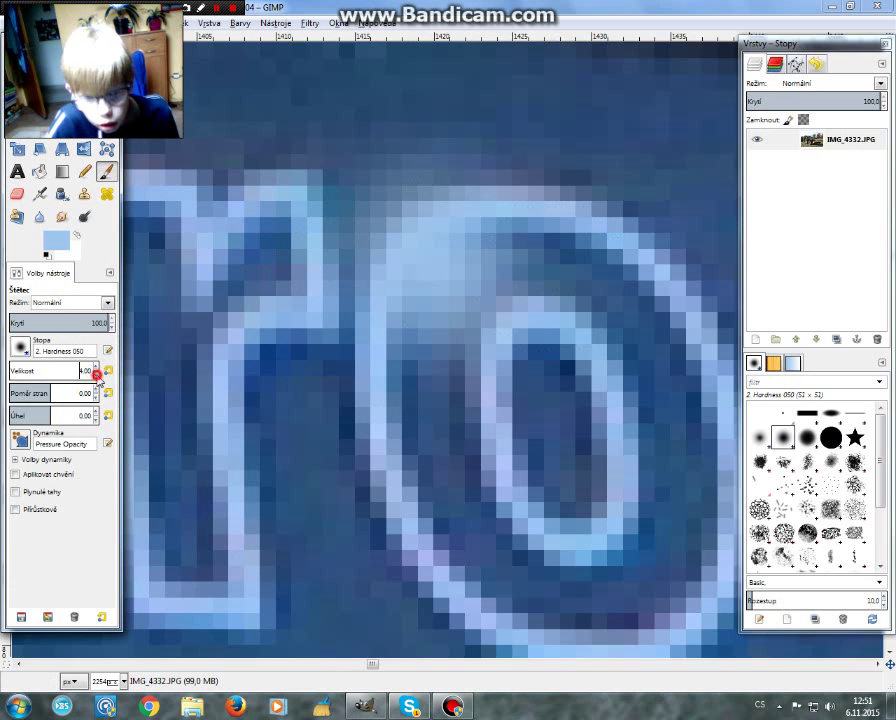
mouse_move(532, 262)
mouse_down()
mouse_move(593, 285)
mouse_move(583, 612)
mouse_up()
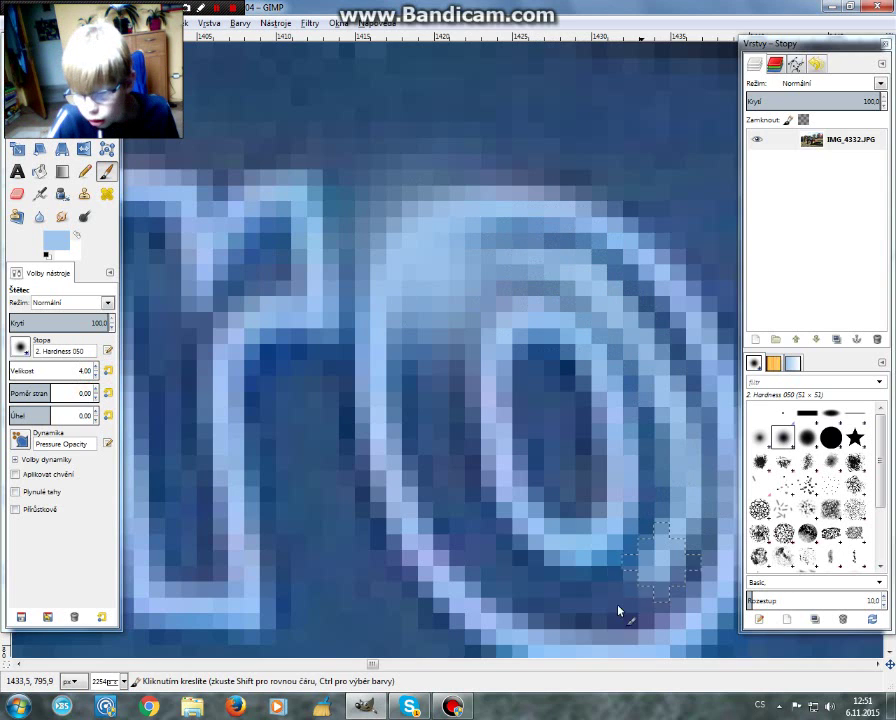
mouse_move(521, 582)
mouse_down()
mouse_move(448, 492)
mouse_move(444, 360)
mouse_move(404, 380)
mouse_move(416, 512)
mouse_move(486, 596)
mouse_move(680, 604)
mouse_move(686, 474)
mouse_move(670, 533)
mouse_move(666, 390)
mouse_move(686, 394)
mouse_move(650, 310)
mouse_move(599, 261)
mouse_move(422, 360)
mouse_move(428, 486)
mouse_move(456, 584)
mouse_move(408, 361)
mouse_up()
mouse_move(404, 296)
mouse_down()
mouse_move(560, 256)
mouse_move(694, 414)
mouse_move(657, 622)
mouse_up()
Zoom back out from the lettering to view the whole tractor.
scroll(550, 395, down, 3)
scroll(550, 390, down, 1)
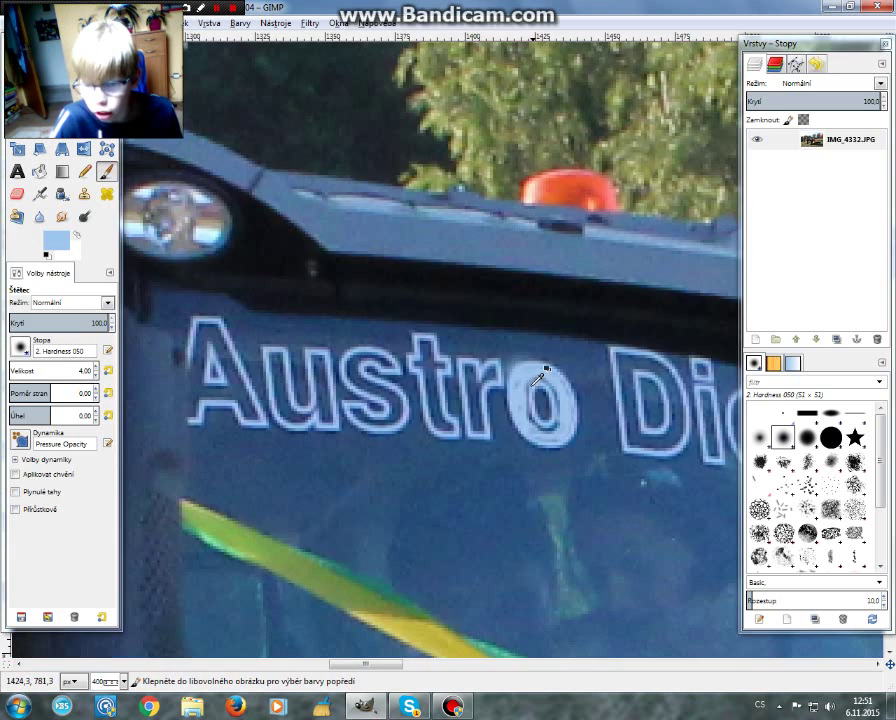
scroll(548, 380, down, 1)
scroll(557, 365, down, 2)
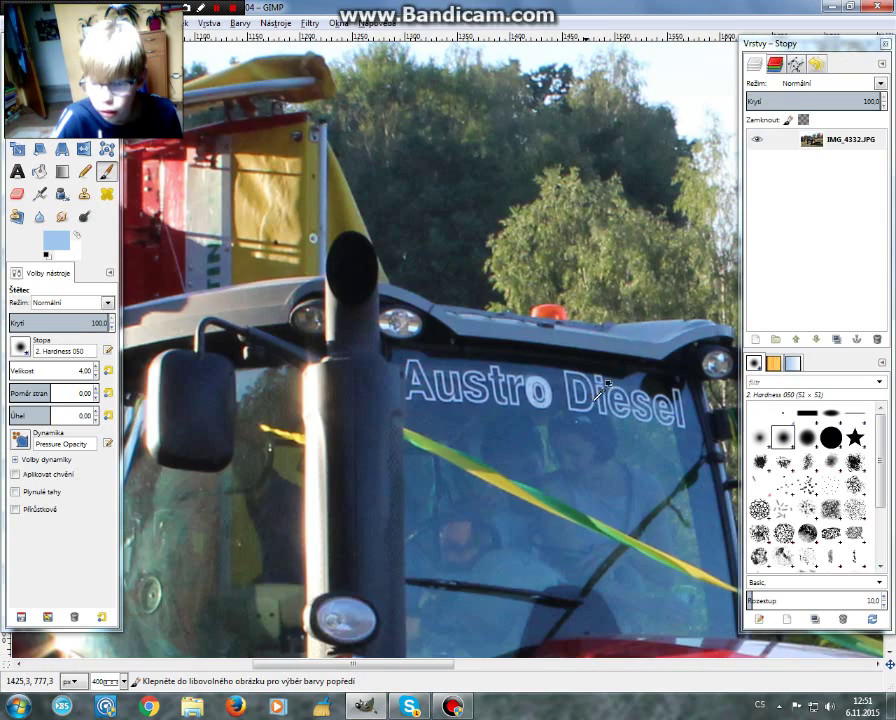
scroll(638, 395, down, 4)
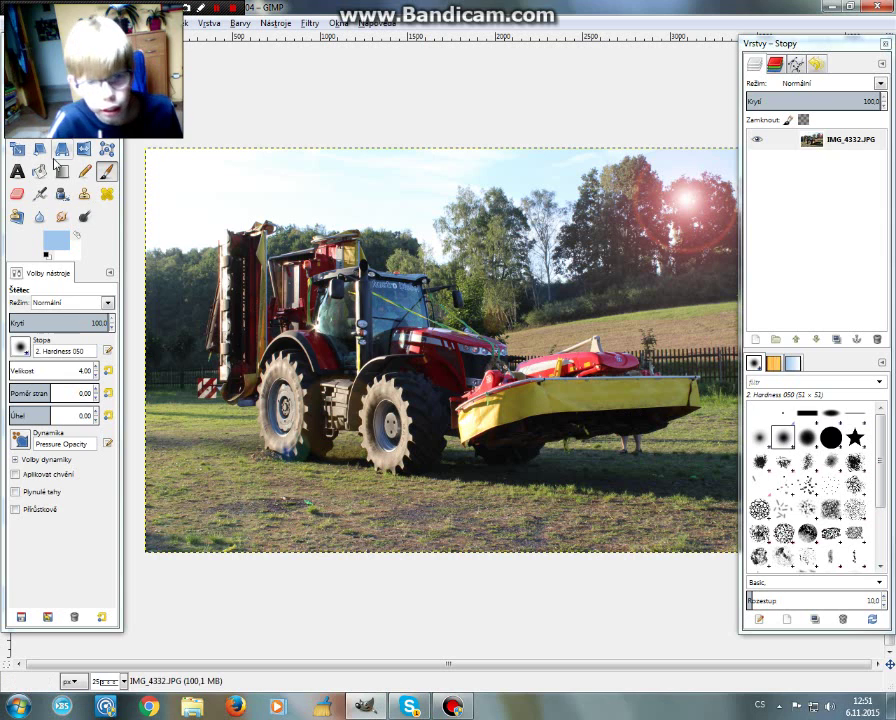
key(i)
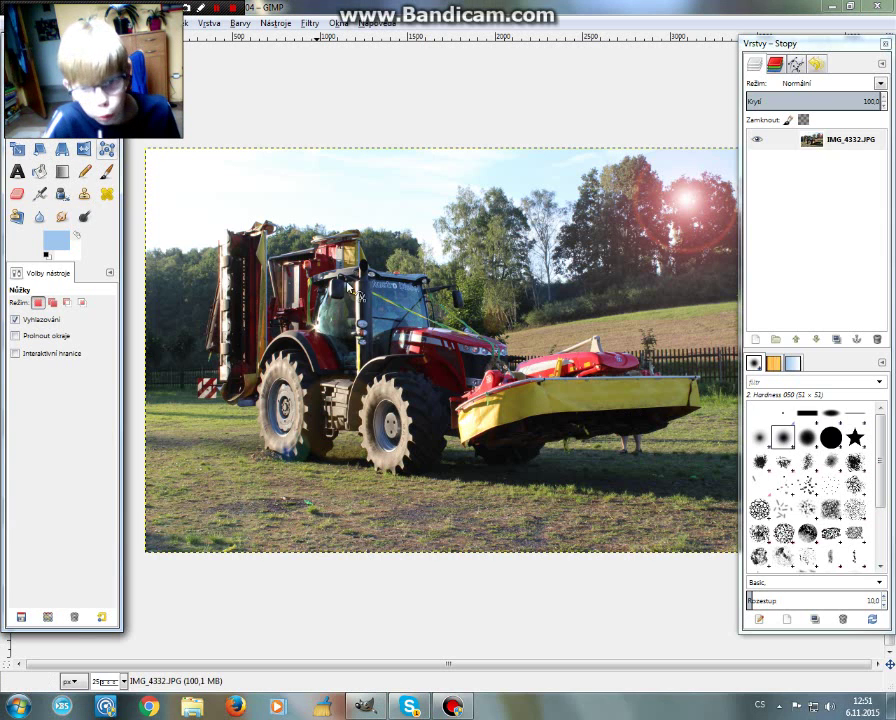
scroll(365, 294, up, 2)
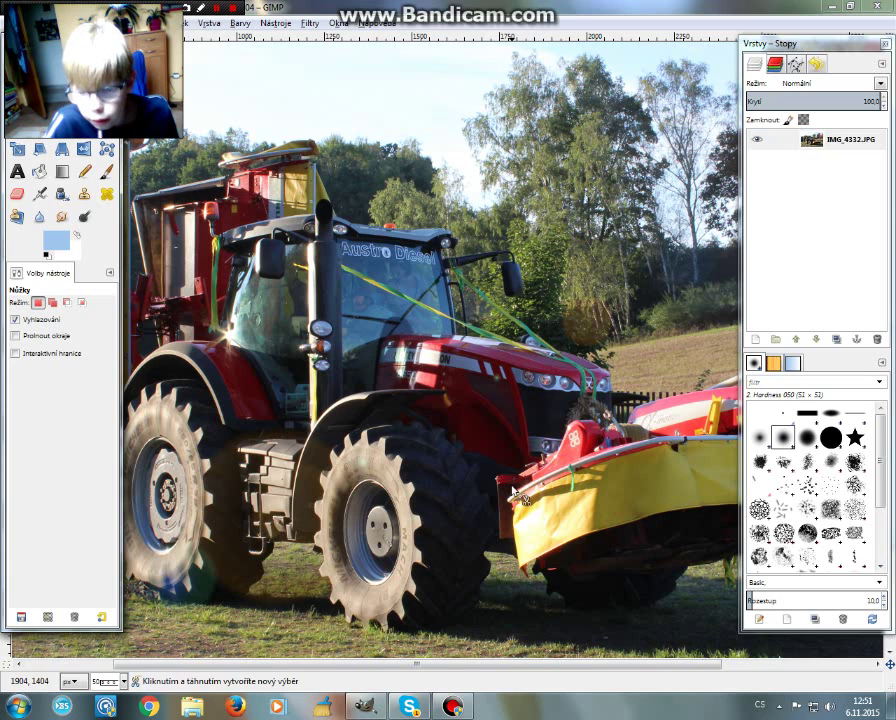
Place Intelligent Scissors points along the front tyre's top and left edge.
click(430, 425)
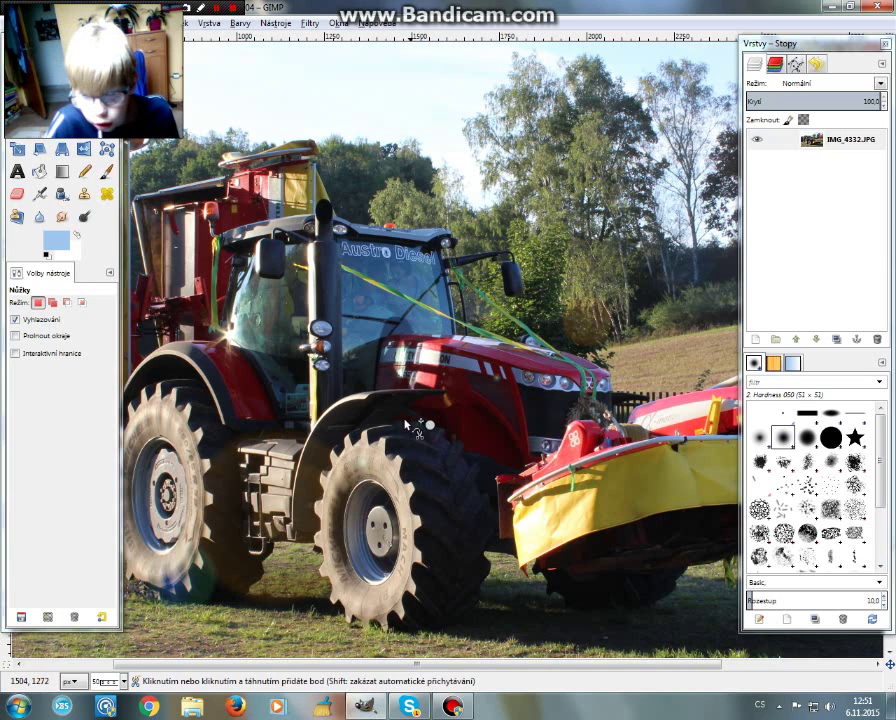
click(396, 420)
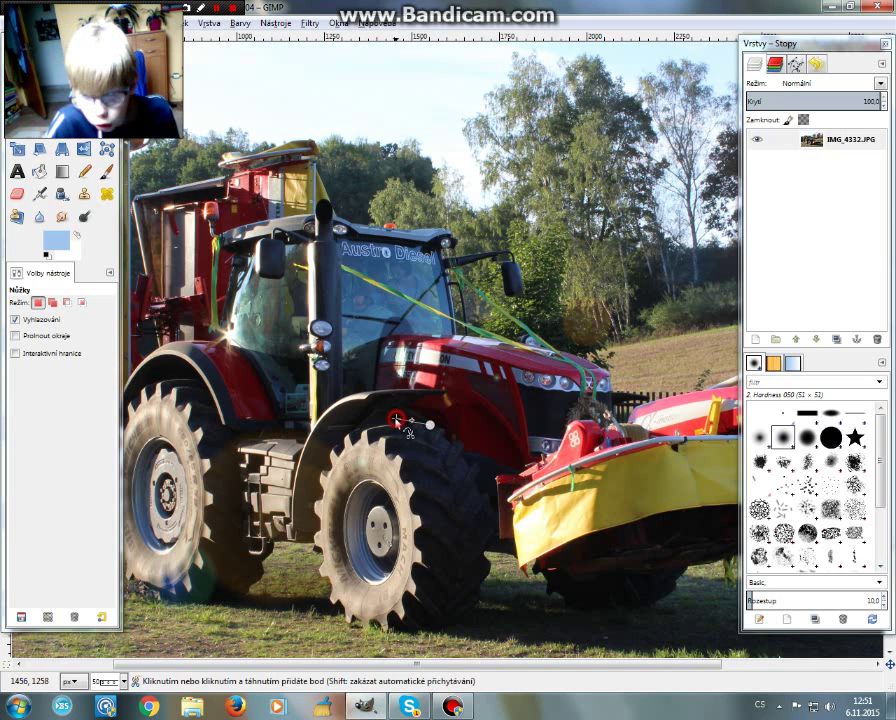
click(328, 457)
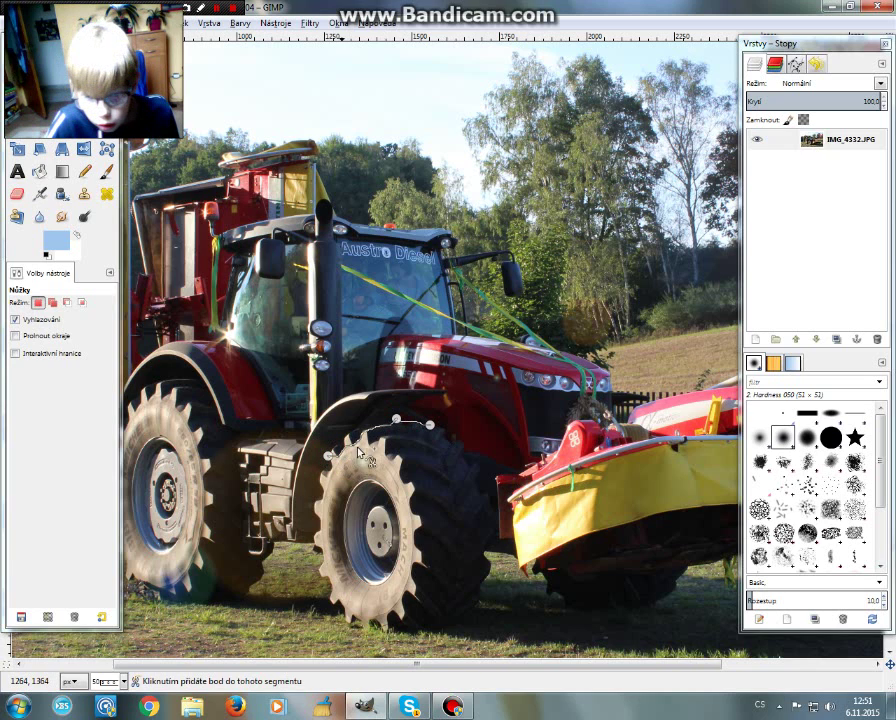
click(345, 438)
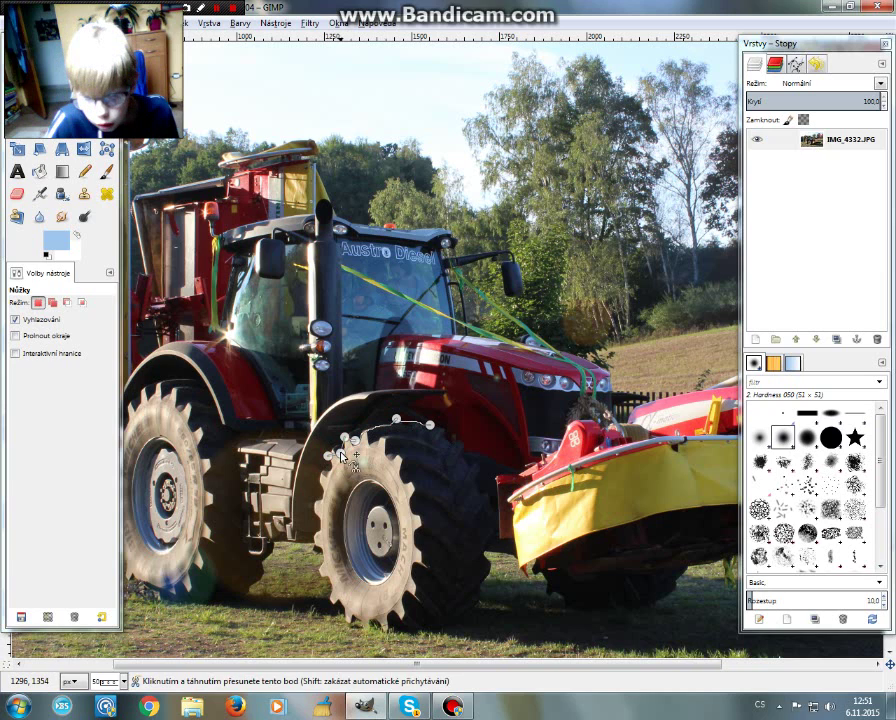
click(331, 603)
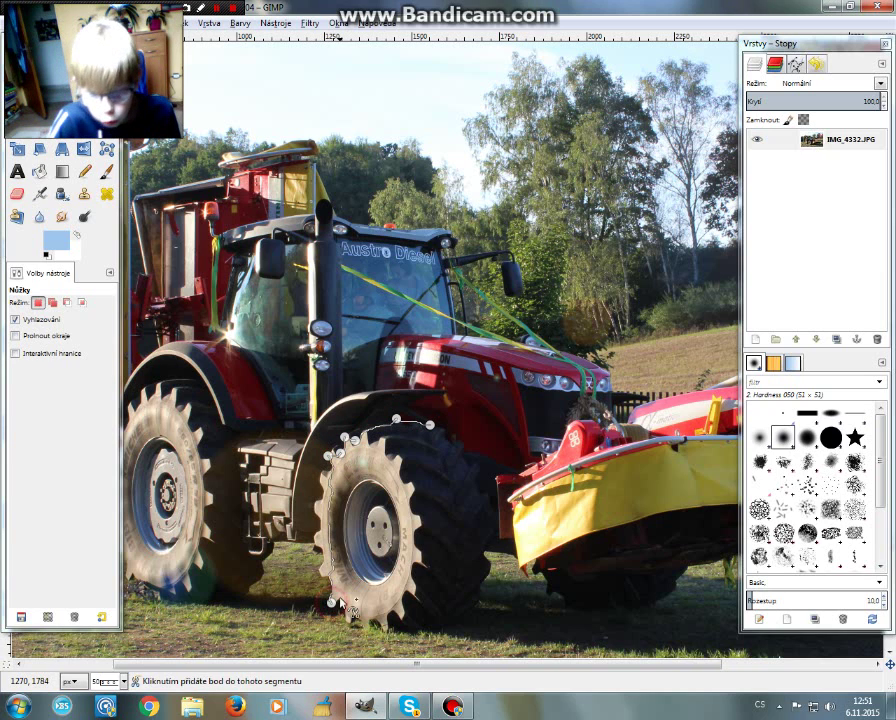
drag(333, 557, 311, 556)
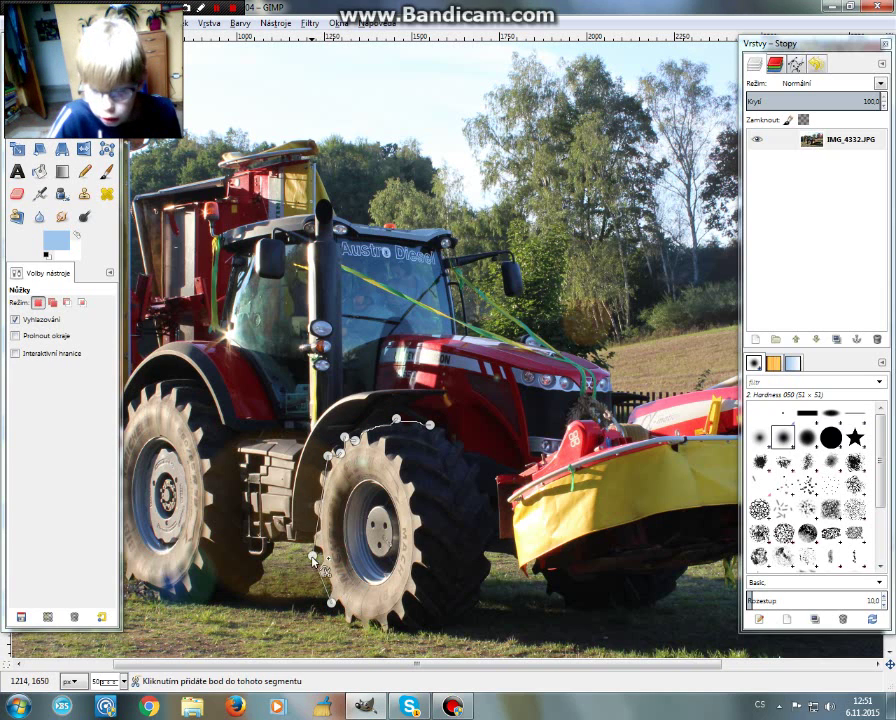
Continue the outline along the tyre's bottom and right side to close the loop.
click(420, 557)
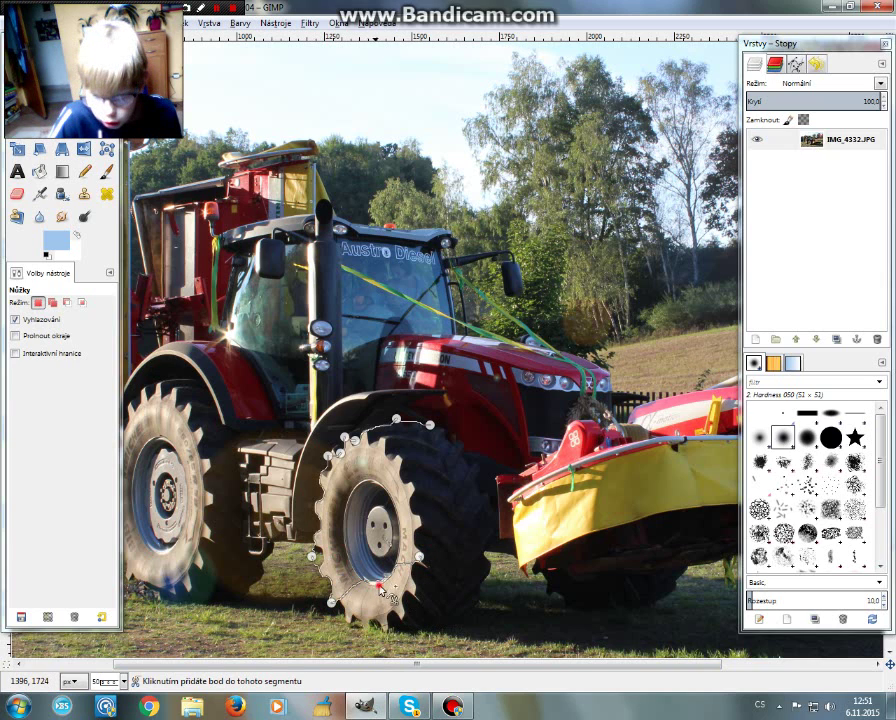
click(411, 631)
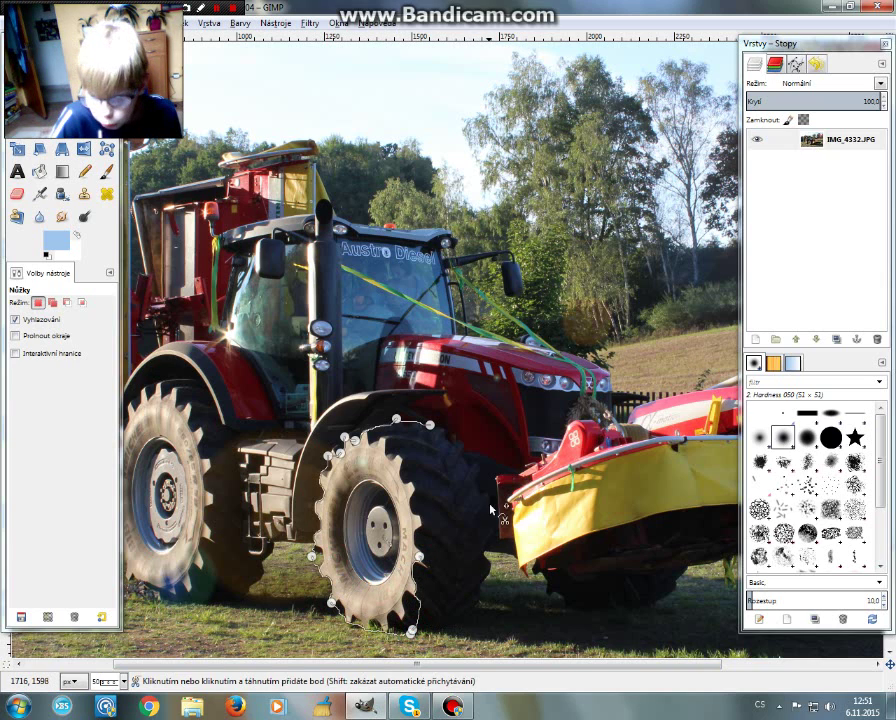
click(487, 501)
click(478, 581)
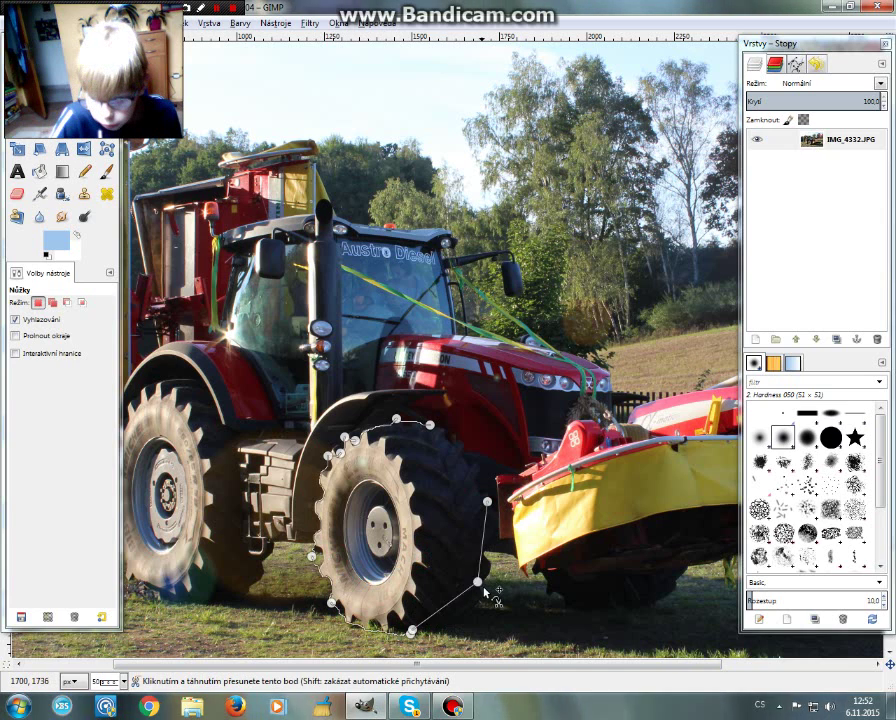
drag(484, 591, 488, 604)
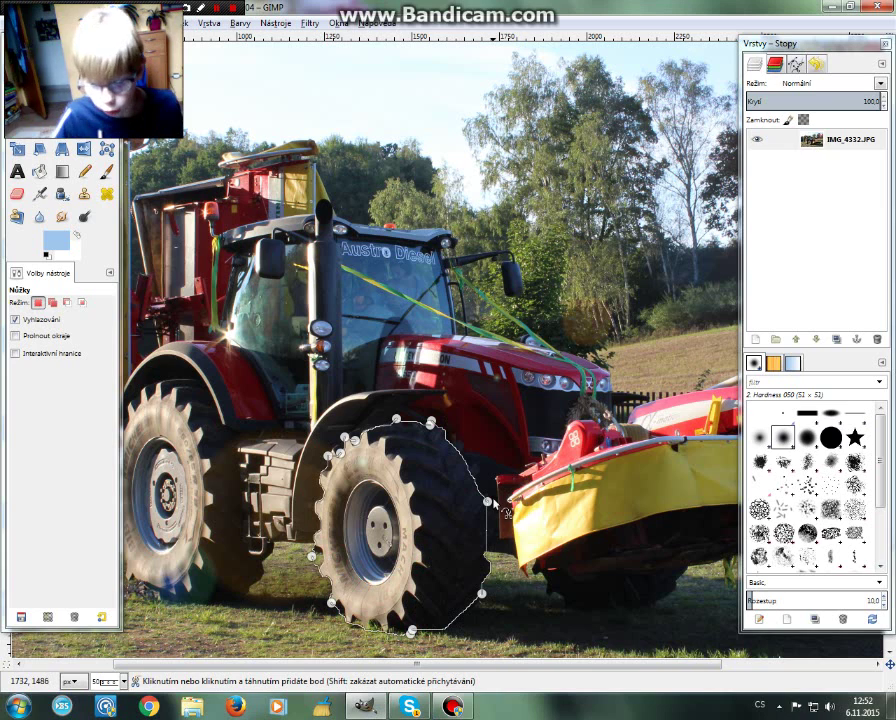
key(ctrl)
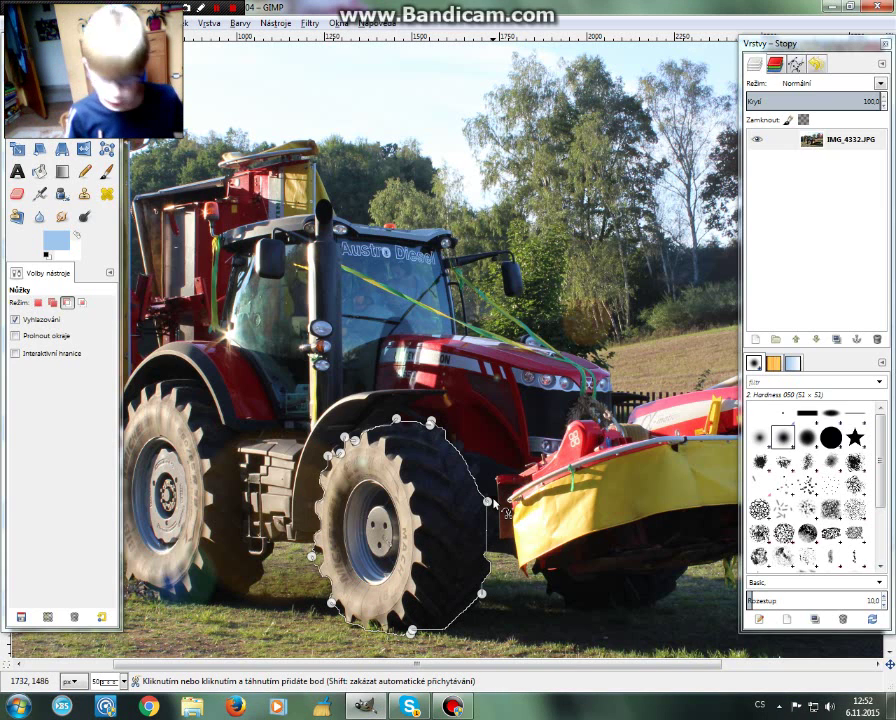
Copy the outlined tyre and create a new image for it.
key(ctrl+c)
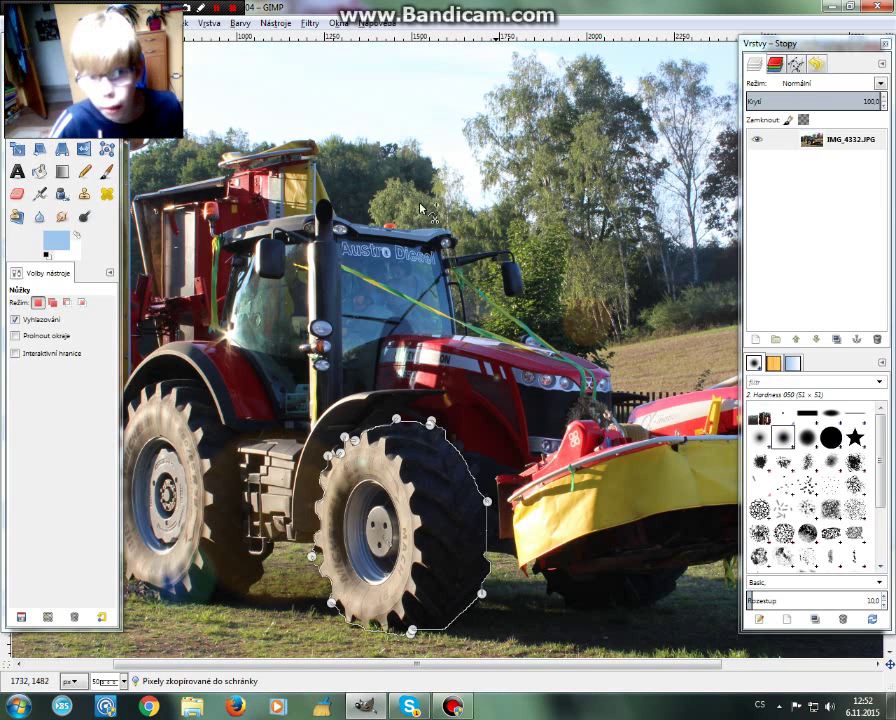
key(alt+s)
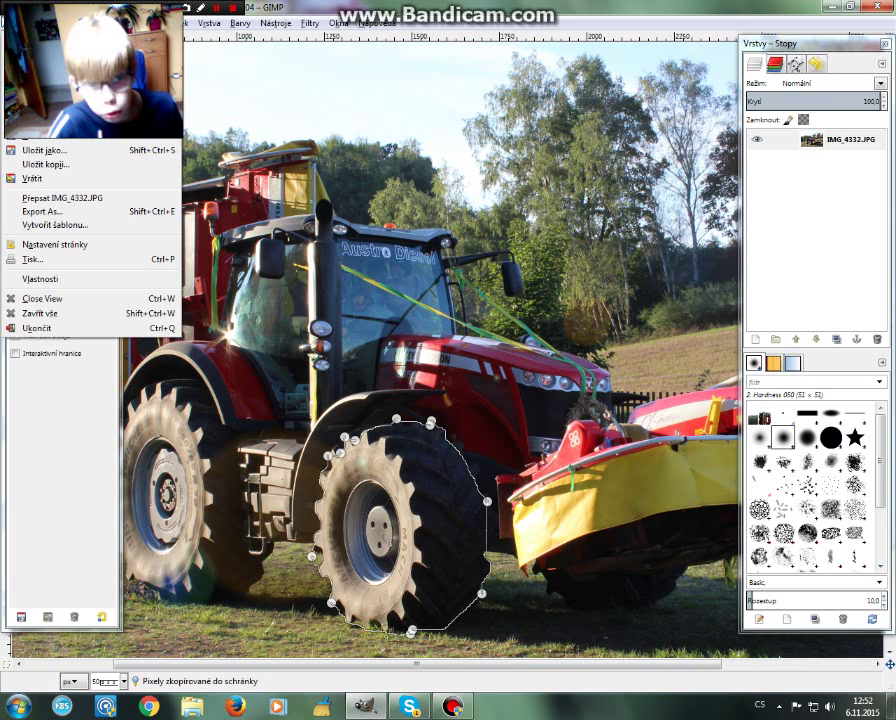
click(172, 172)
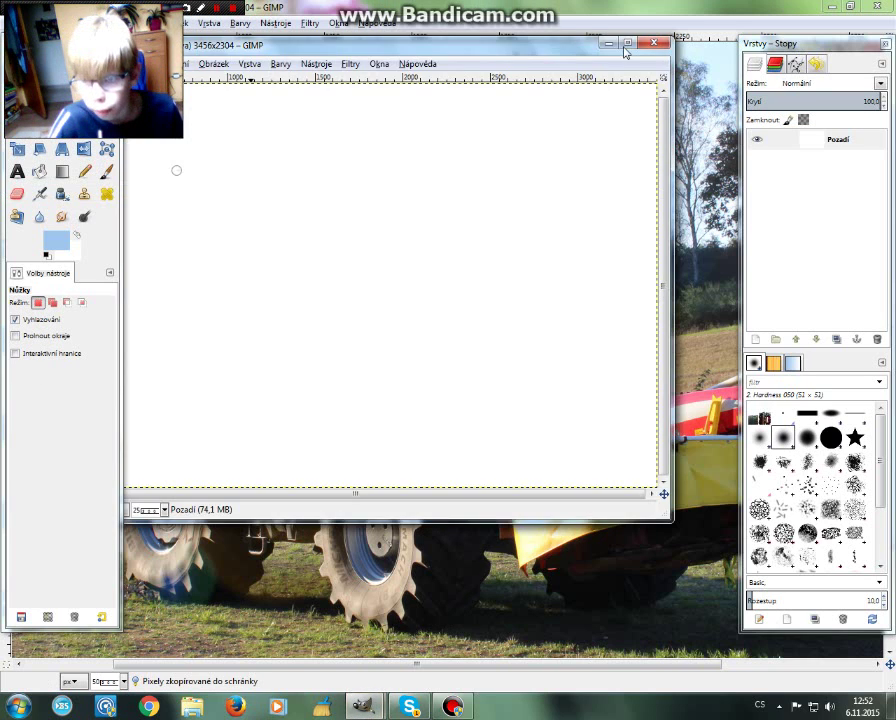
Add a transparent layer, paste the clipboard, then close that image discarding changes.
click(630, 43)
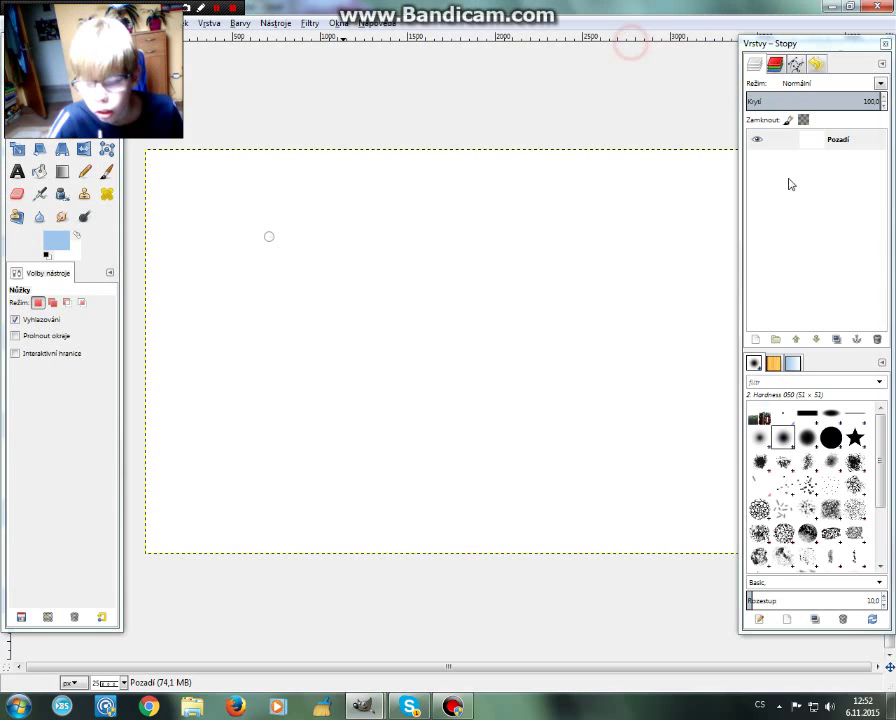
click(760, 340)
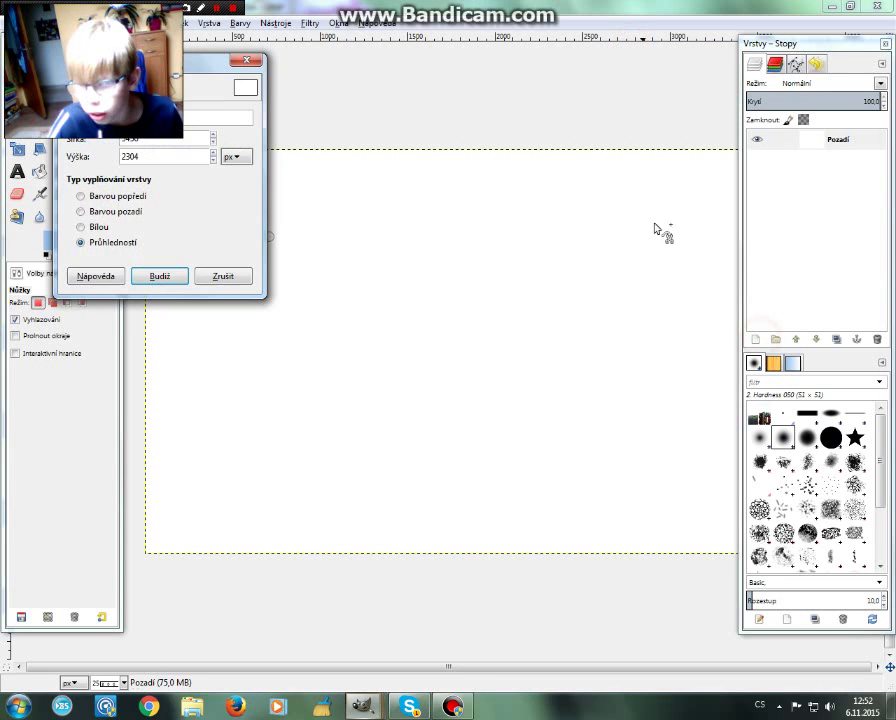
click(162, 278)
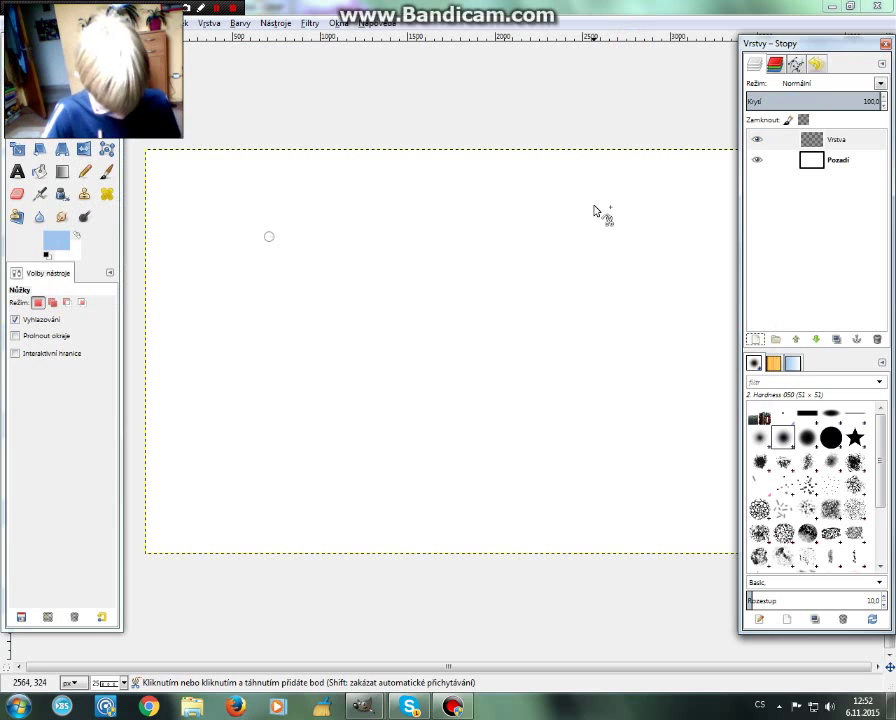
key(ctrl+v)
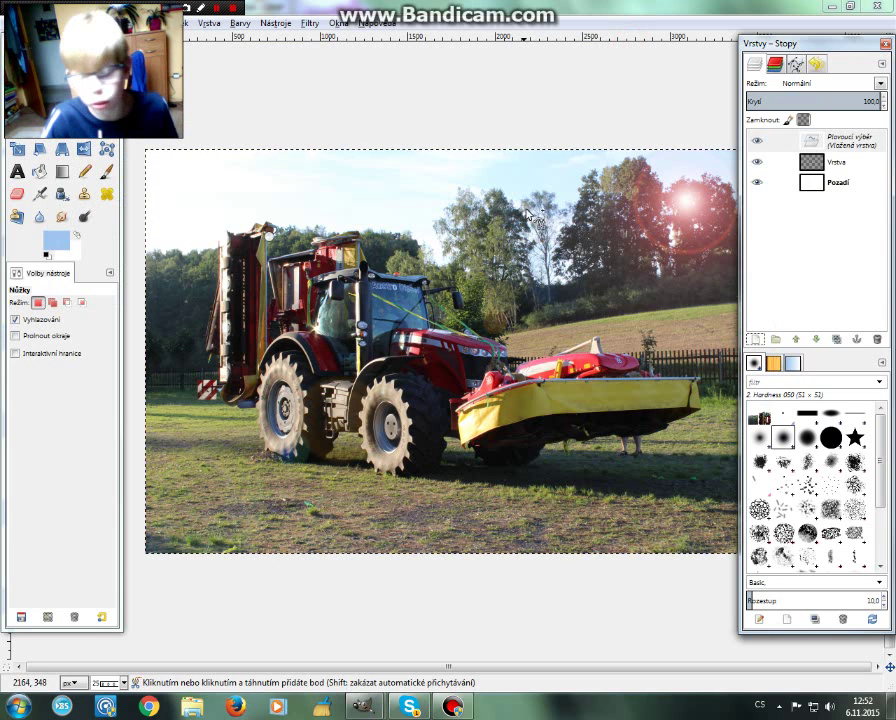
click(877, 5)
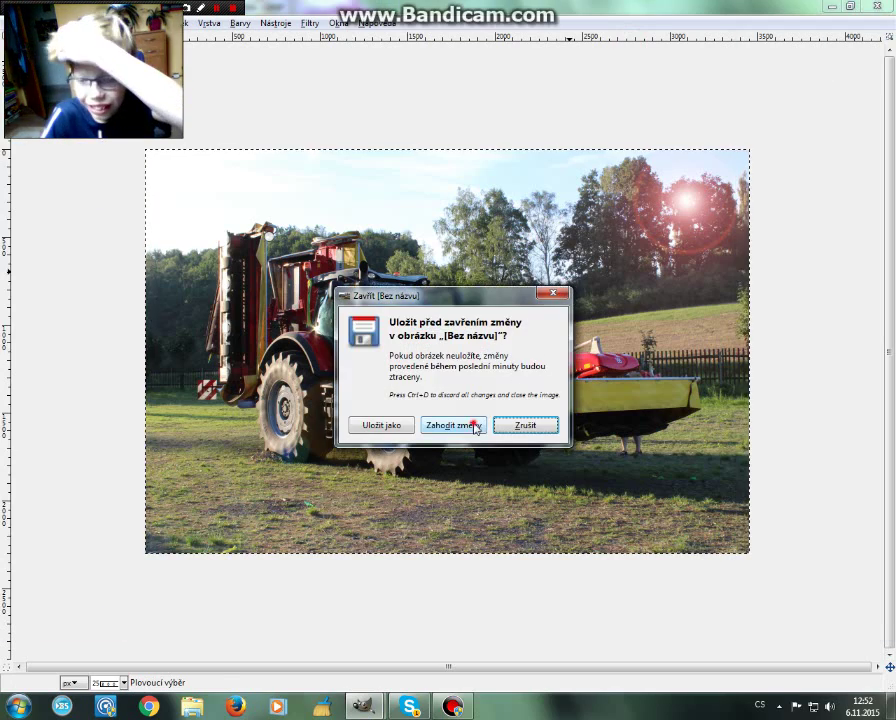
click(472, 425)
Outline the front tyre with six Scissors Select points, close the path, and convert it to a selection.
click(461, 444)
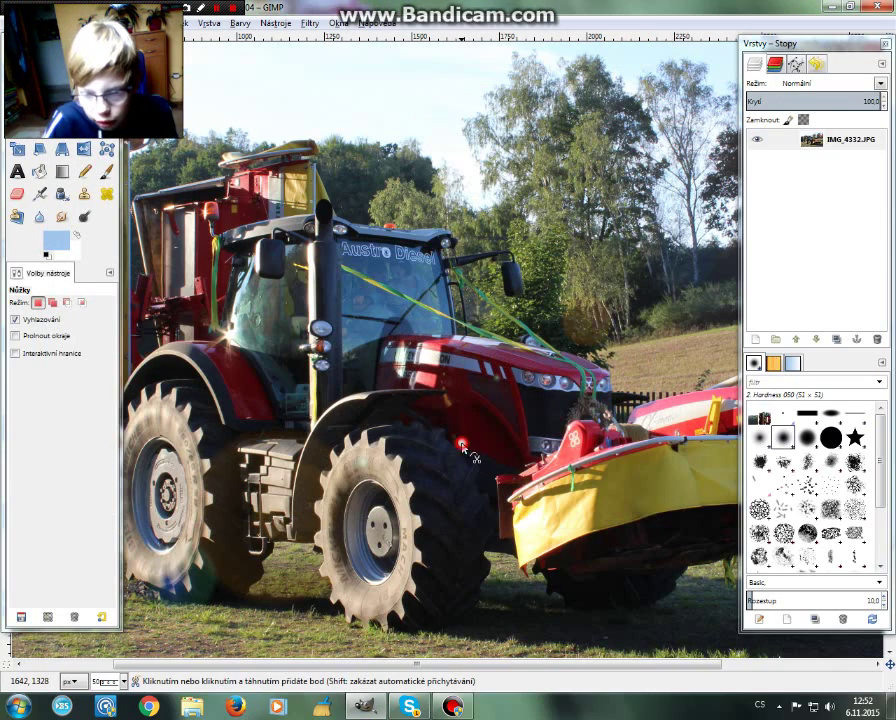
click(345, 432)
click(332, 598)
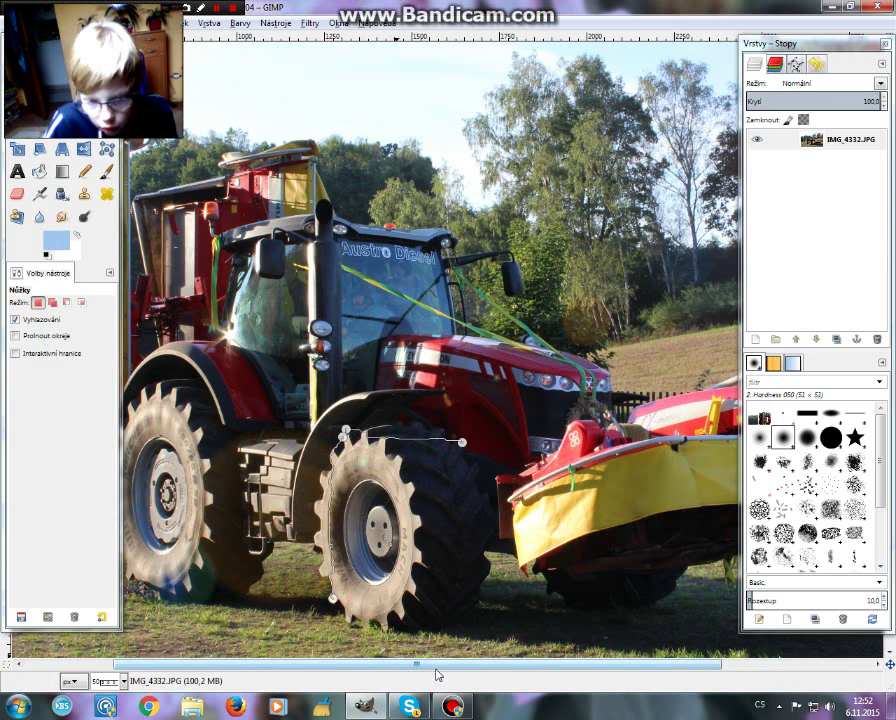
click(452, 621)
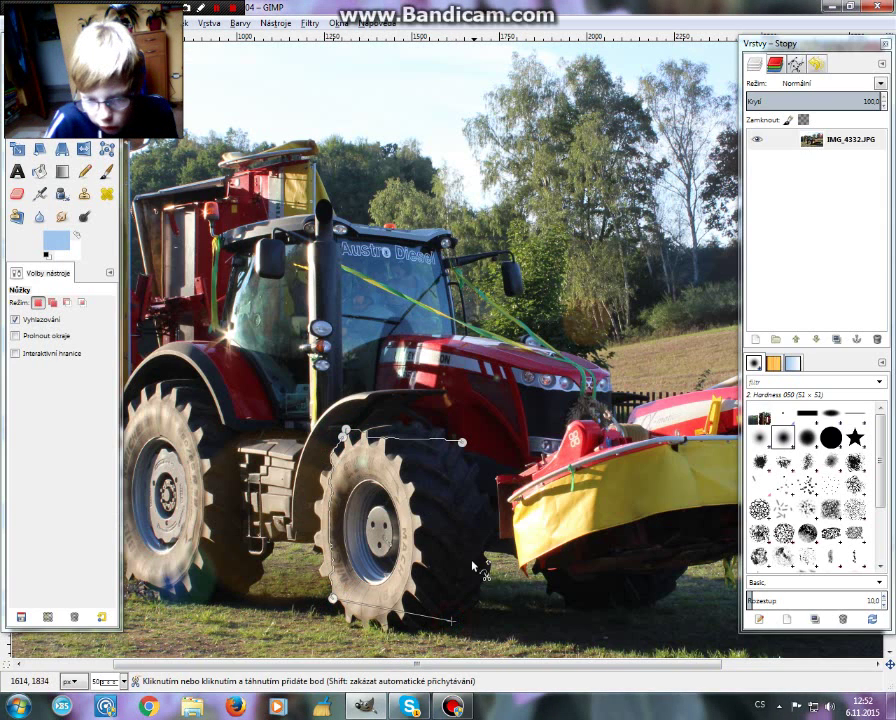
click(483, 496)
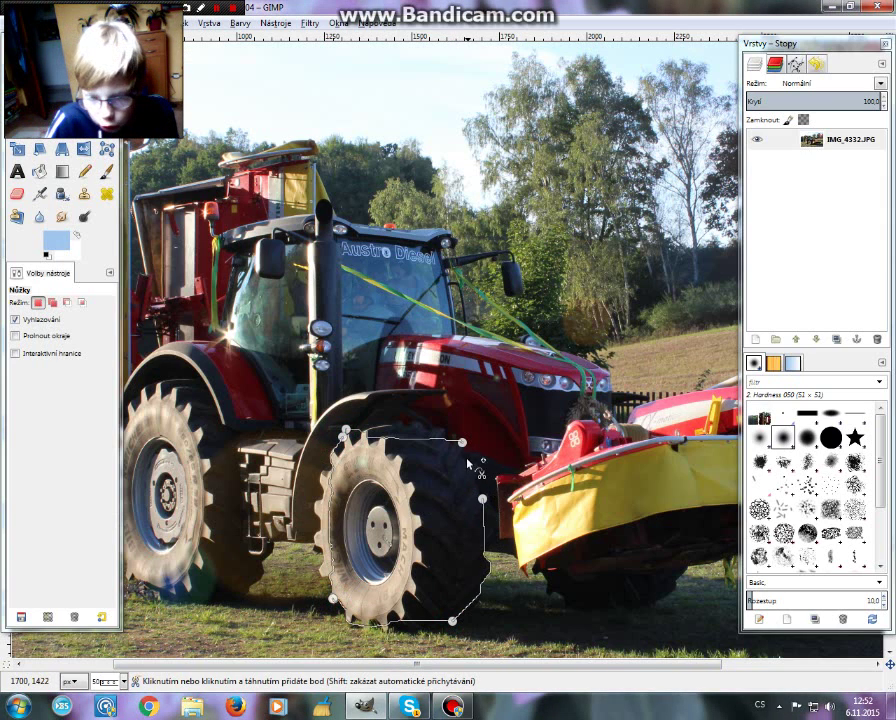
click(318, 500)
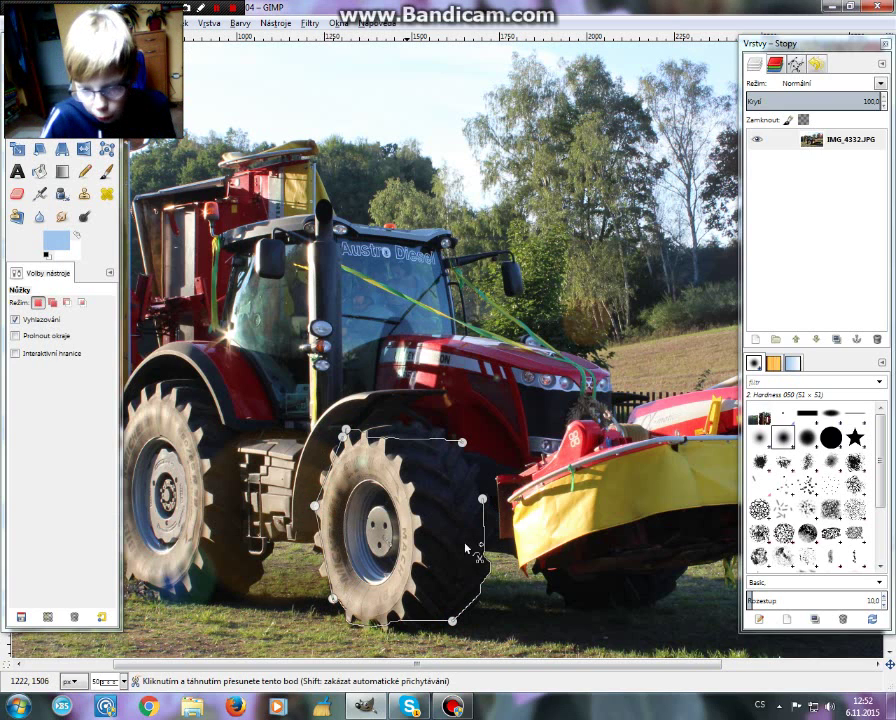
click(464, 450)
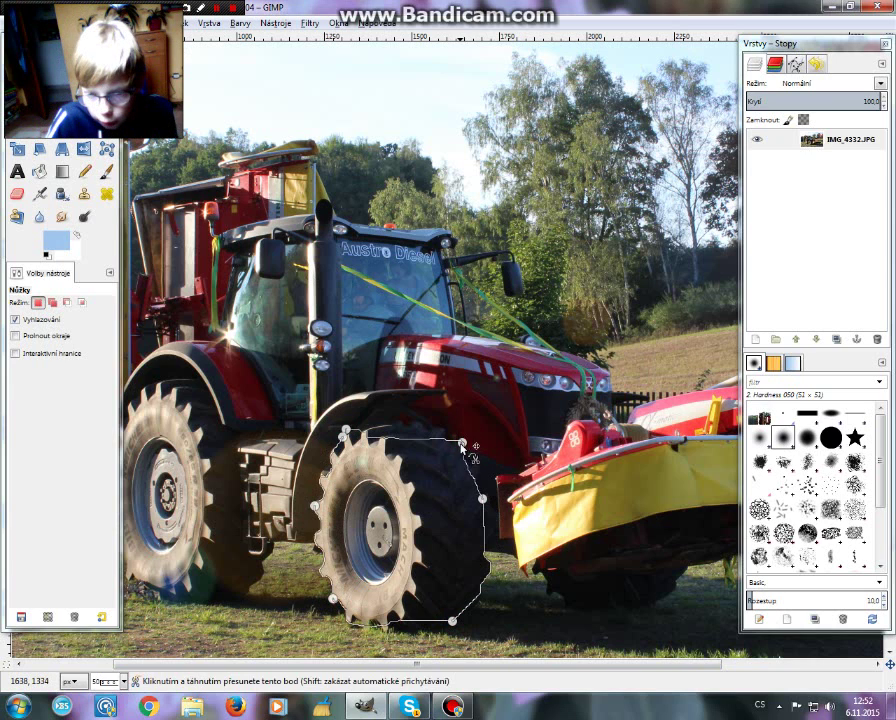
click(410, 495)
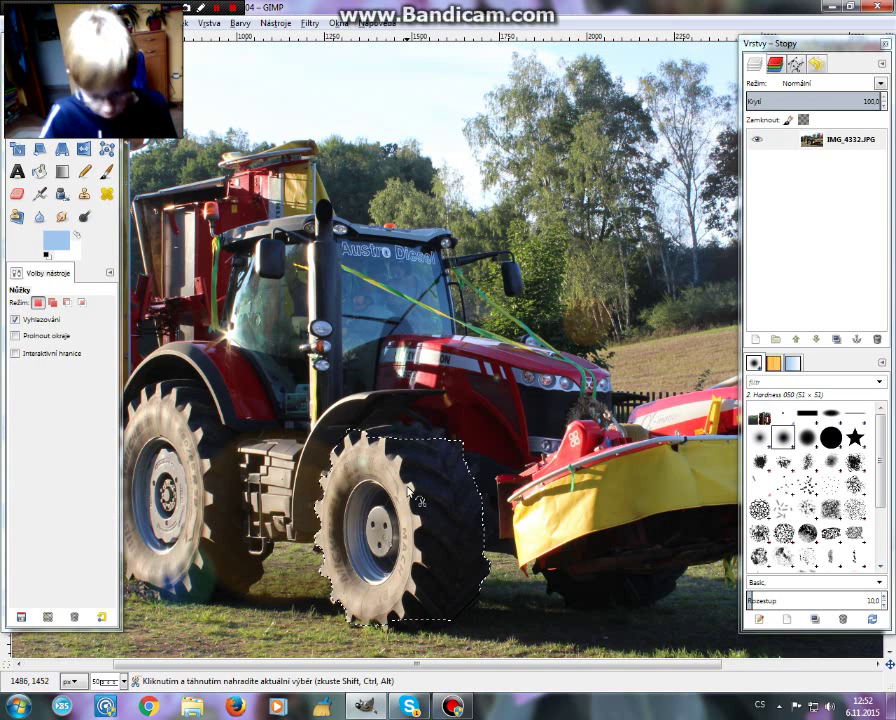
key(ctrl)
Copy the selected tyre and create a new blank white image.
key(ctrl+c)
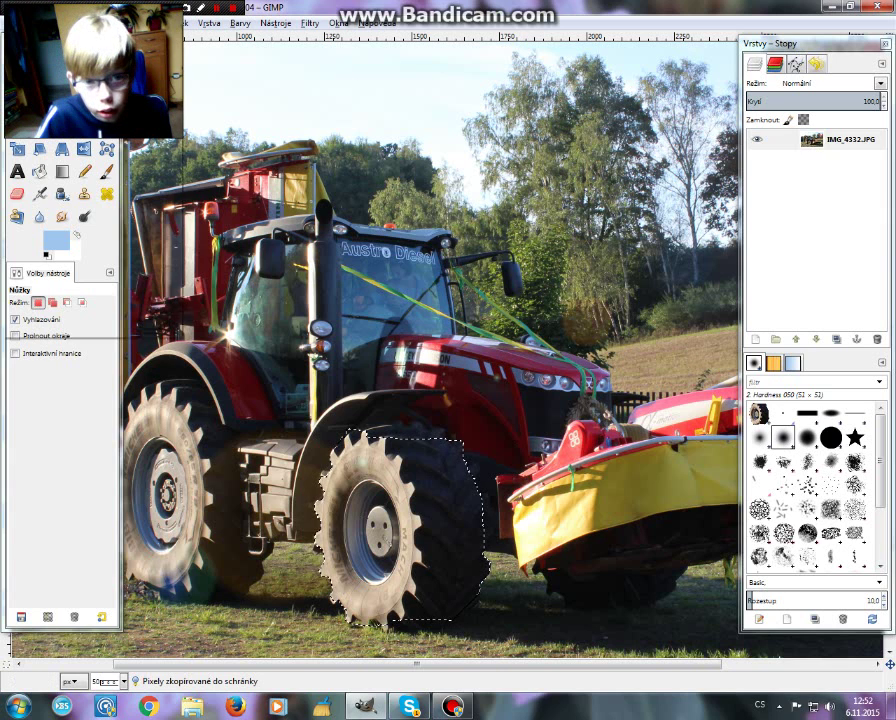
click(22, 22)
click(220, 42)
click(178, 174)
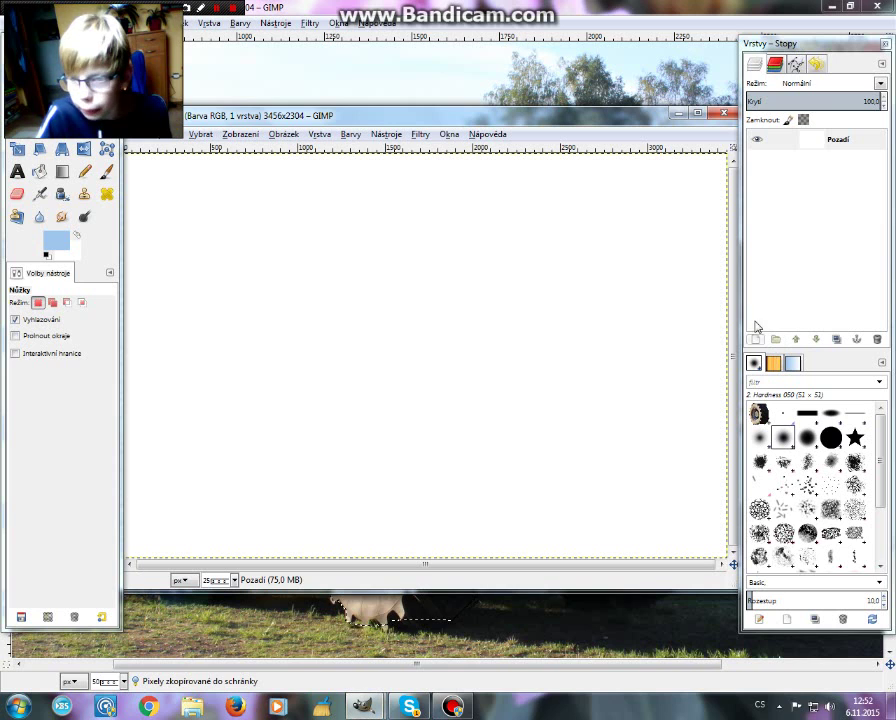
Add a transparent layer, maximize the image window, and paste the tyre onto the canvas.
click(756, 341)
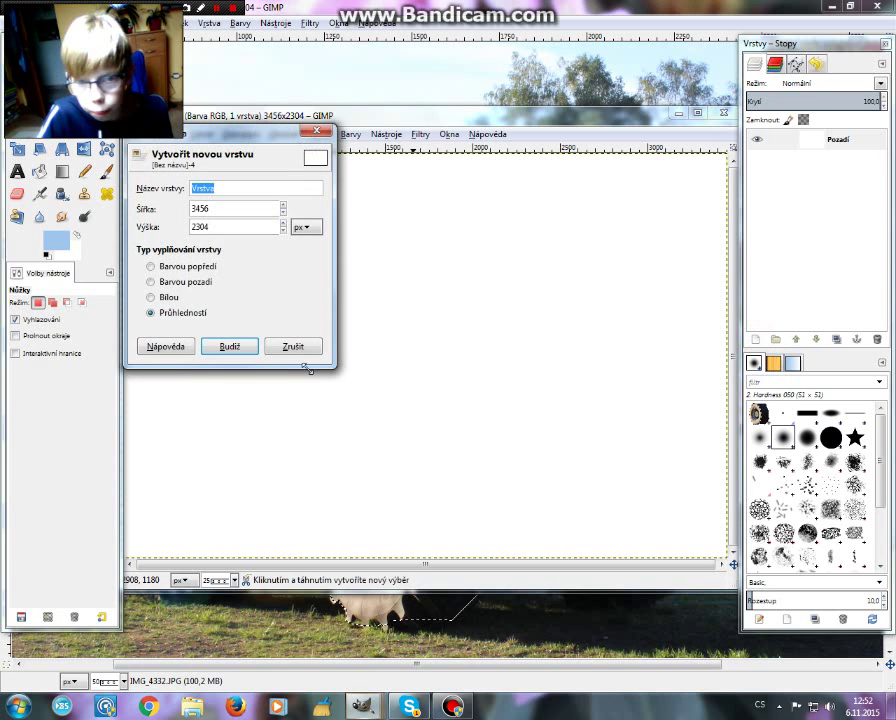
click(228, 345)
click(697, 113)
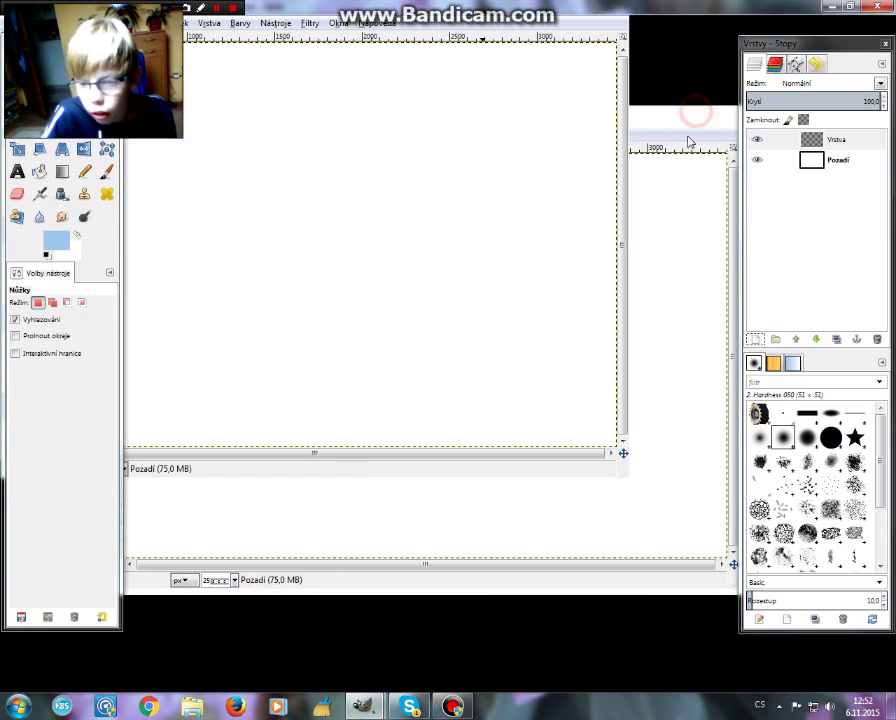
key(ctrl+v)
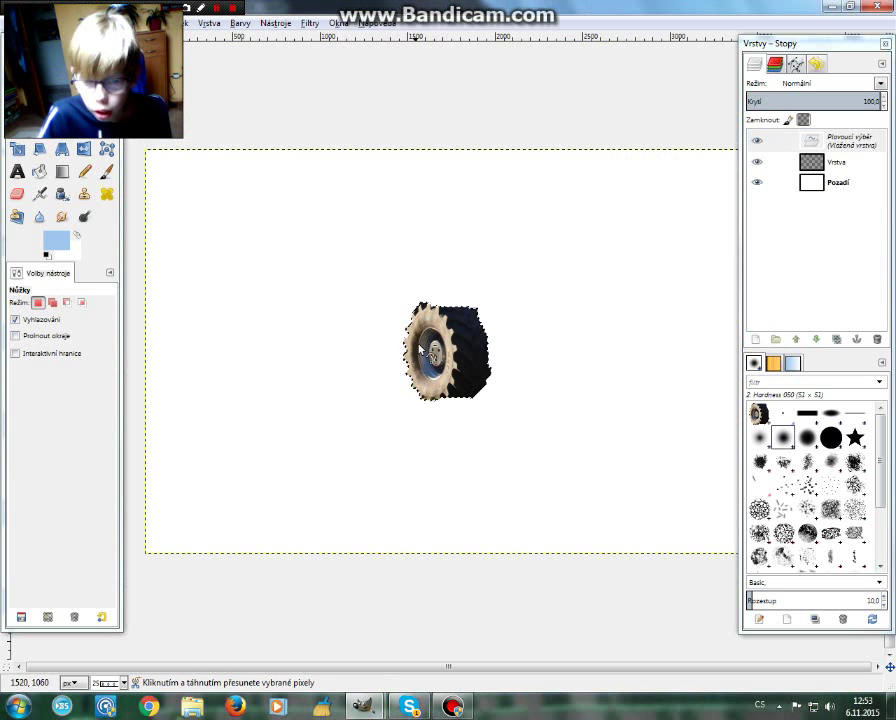
scroll(420, 348, up, 2)
scroll(420, 348, up, 1)
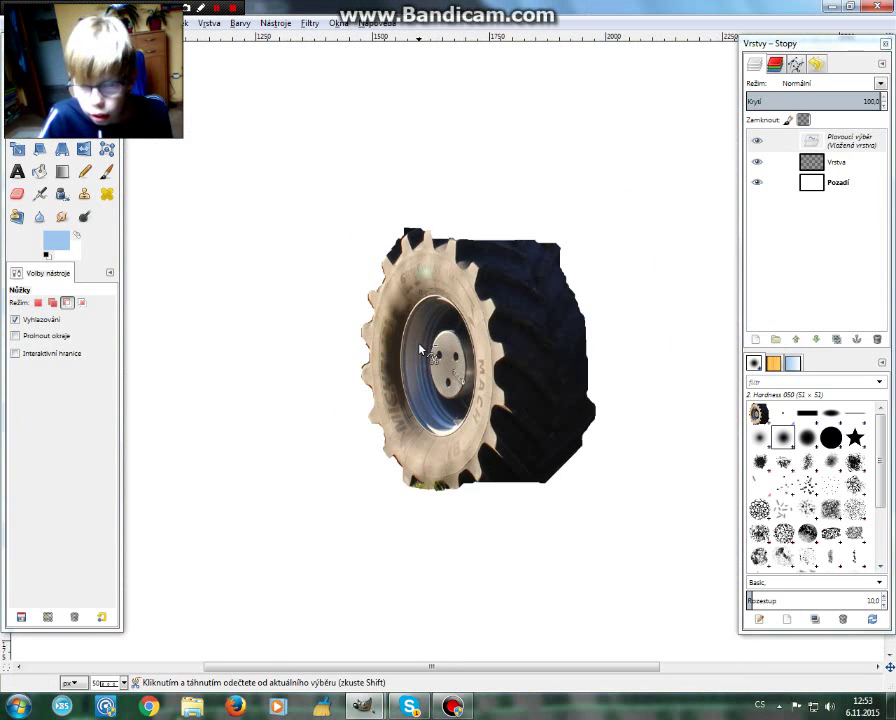
scroll(420, 350, up, 8)
scroll(422, 350, down, 2)
scroll(426, 349, down, 5)
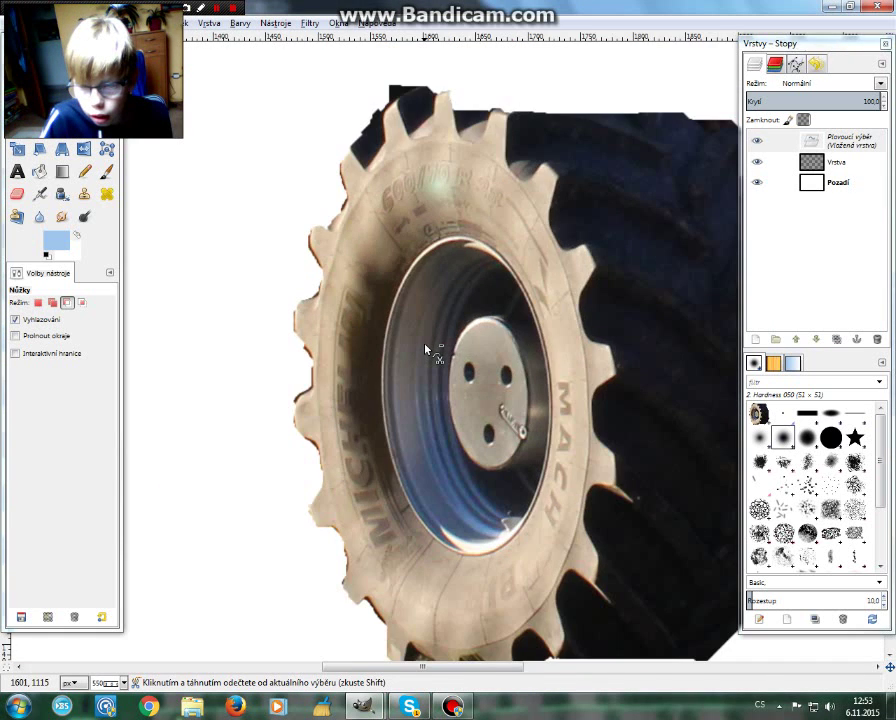
scroll(426, 350, down, 1)
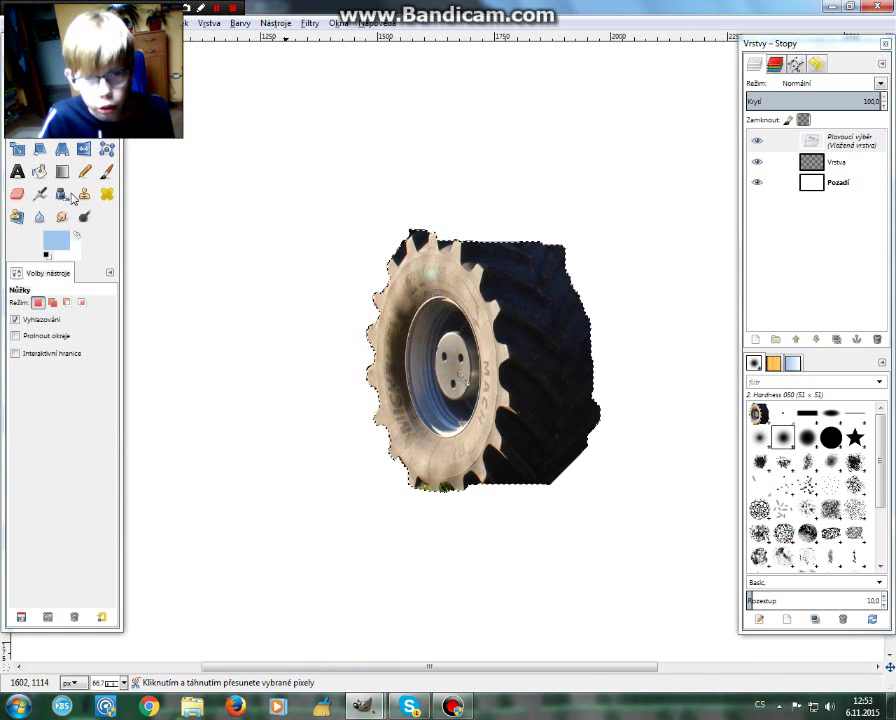
click(523, 251)
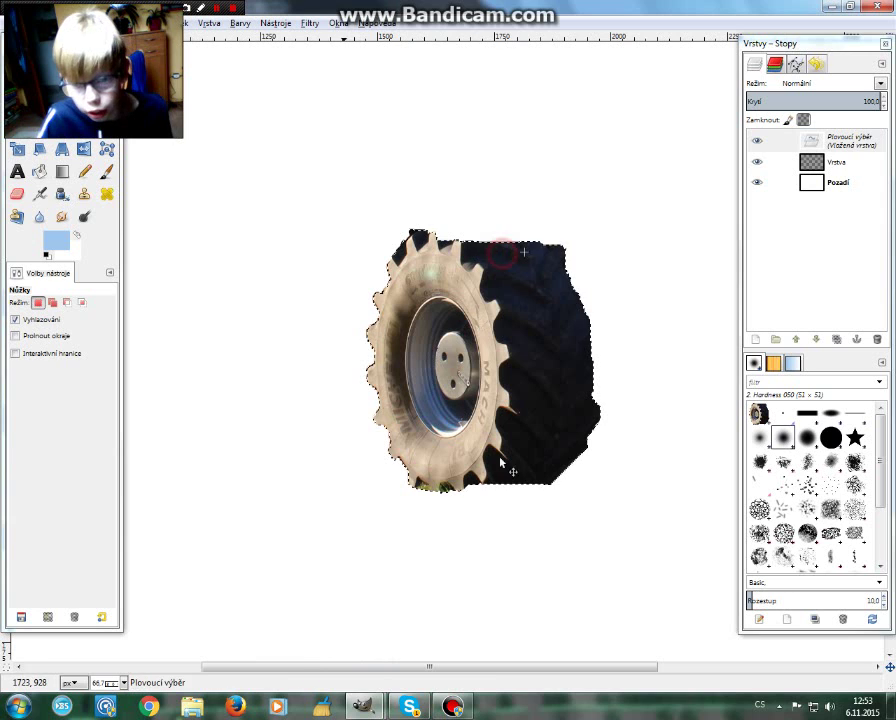
click(380, 315)
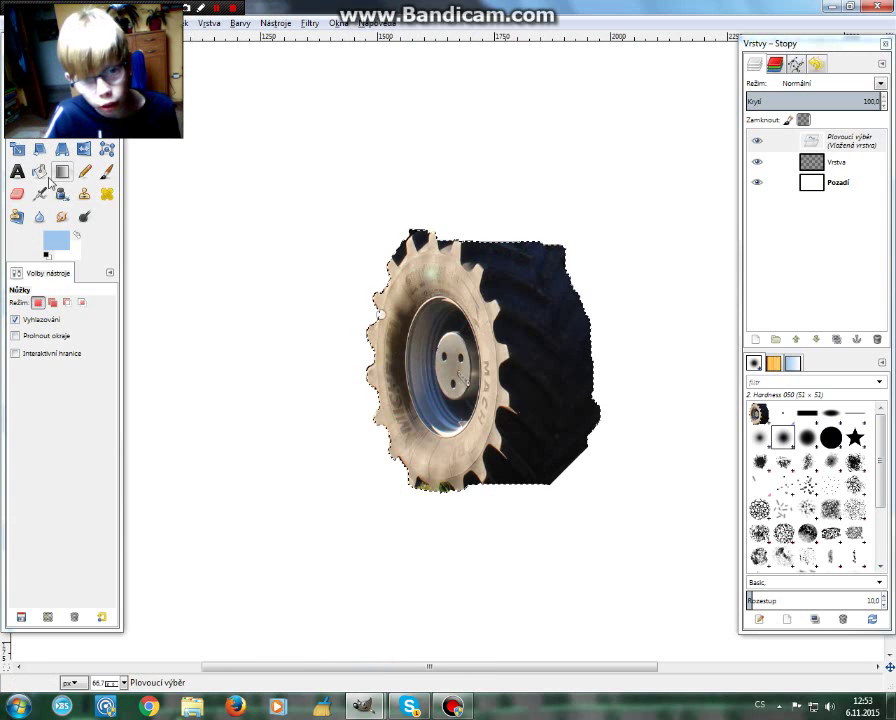
Smudge the tyre's upper-left edge using the Smudge tool at brush size 13.23.
click(64, 217)
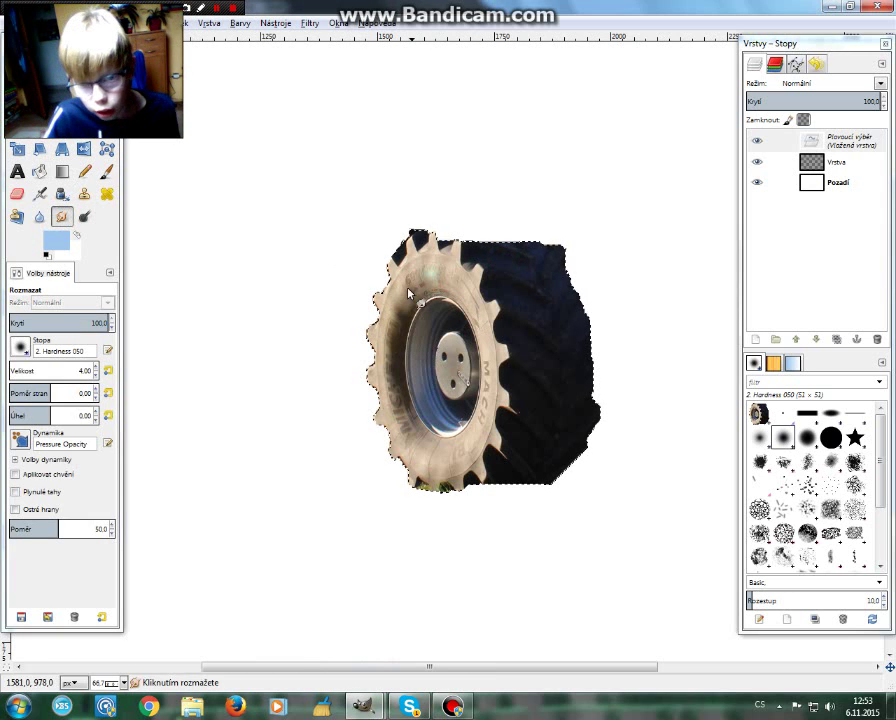
click(20, 370)
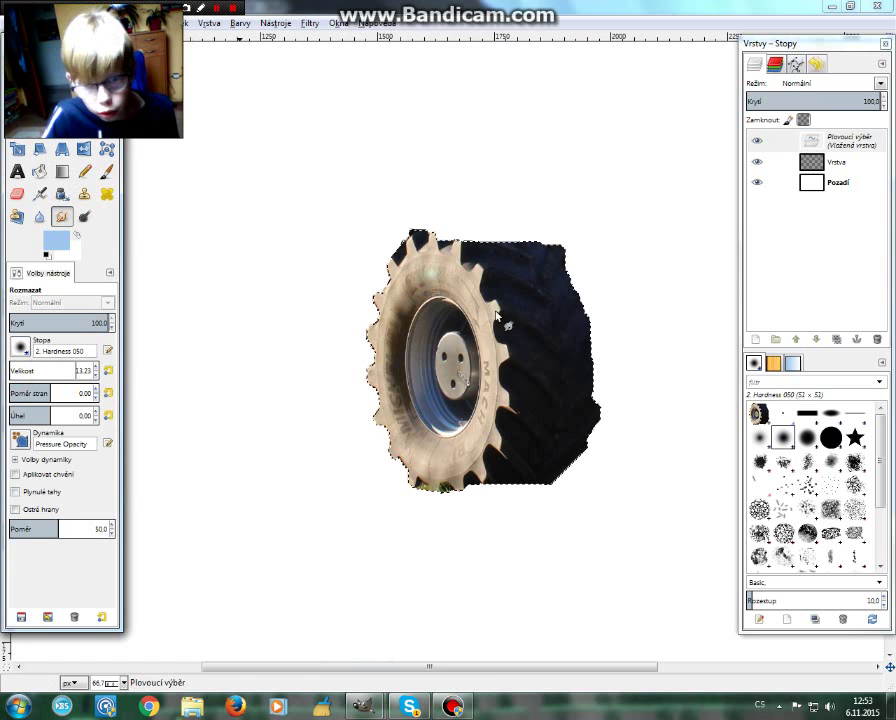
click(443, 272)
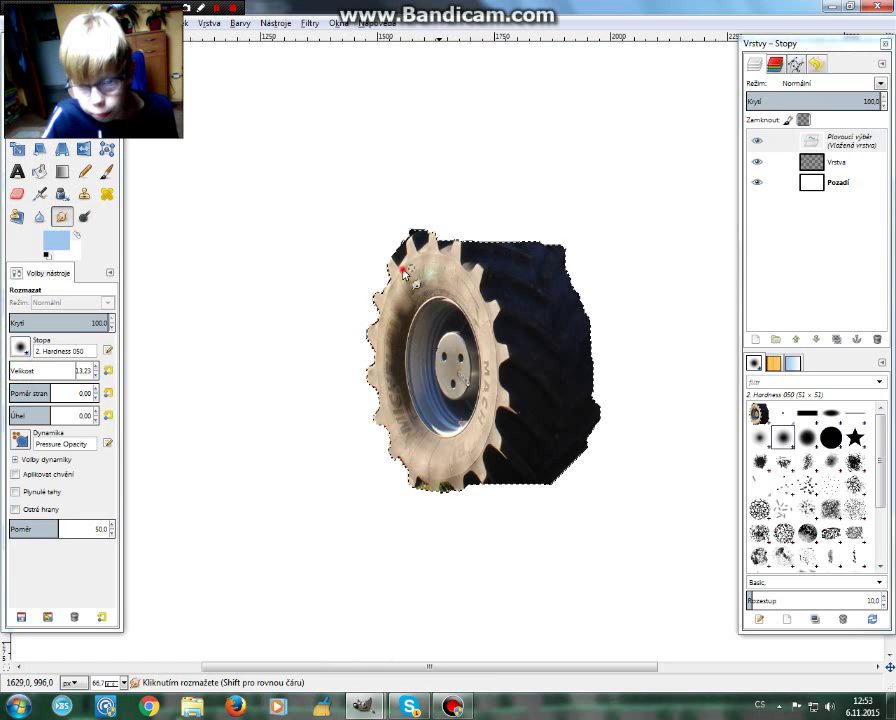
mouse_move(403, 272)
mouse_down()
mouse_move(412, 280)
mouse_move(417, 267)
mouse_up()
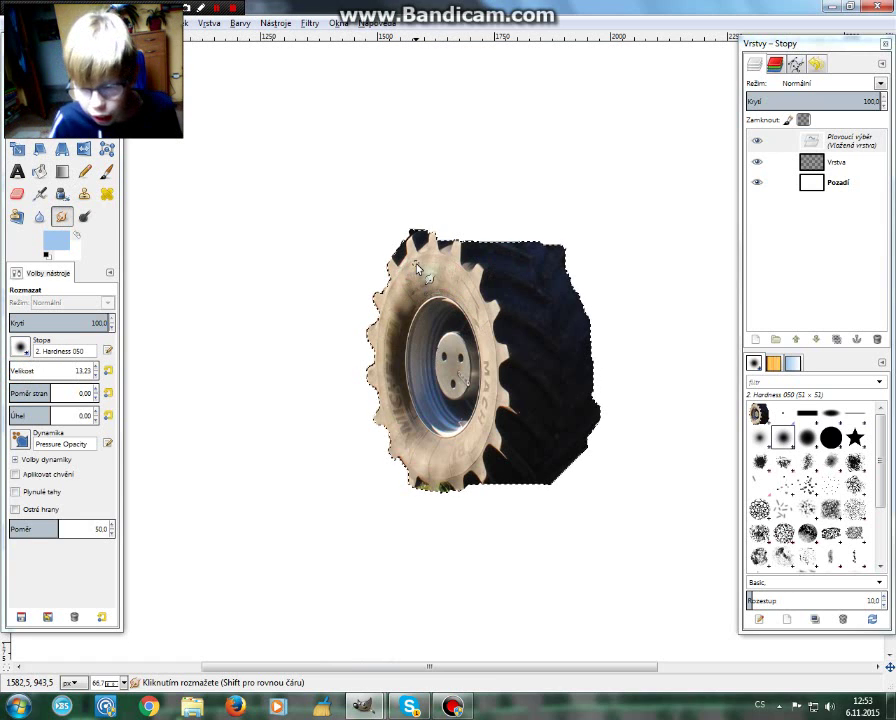